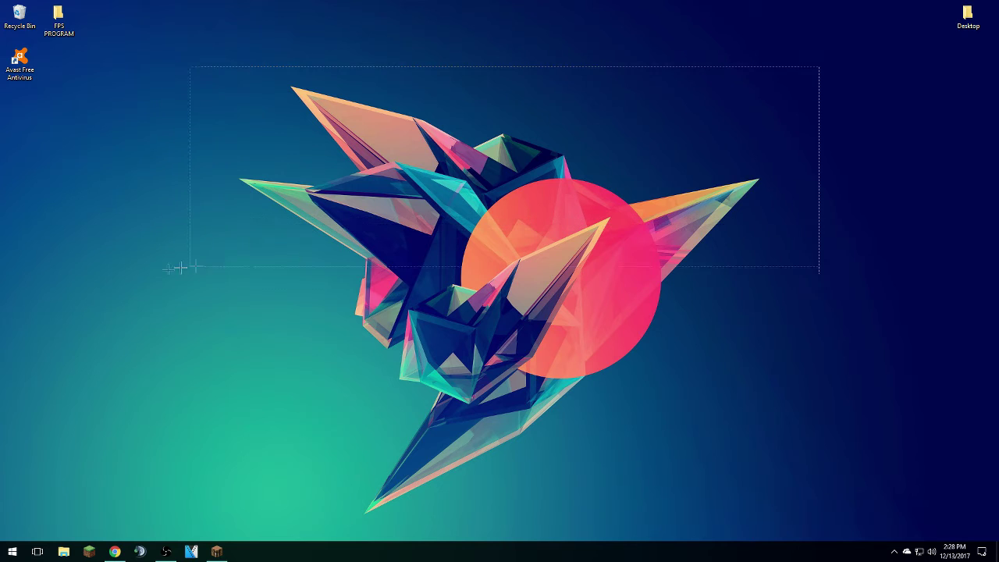
left_click_drag(491, 184, 194, 280)
left_click_drag(194, 281, 259, 238)
right_click(800, 76)
mouse_move(499, 265)
left_mouse_down()
mouse_move(450, 239)
mouse_move(486, 266)
left_mouse_up()
left_click_drag(483, 204, 489, 278)
right_click(488, 205)
left_click(485, 278)
right_click(489, 279)
left_click(514, 248)
left_click_drag(428, 174, 419, 169)
right_click(418, 168)
left_click(419, 169)
left_click_drag(516, 172, 290, 66)
Use Run to reach the AppData Roaming directory and open the .minecraft folder
key("super")
type("run")
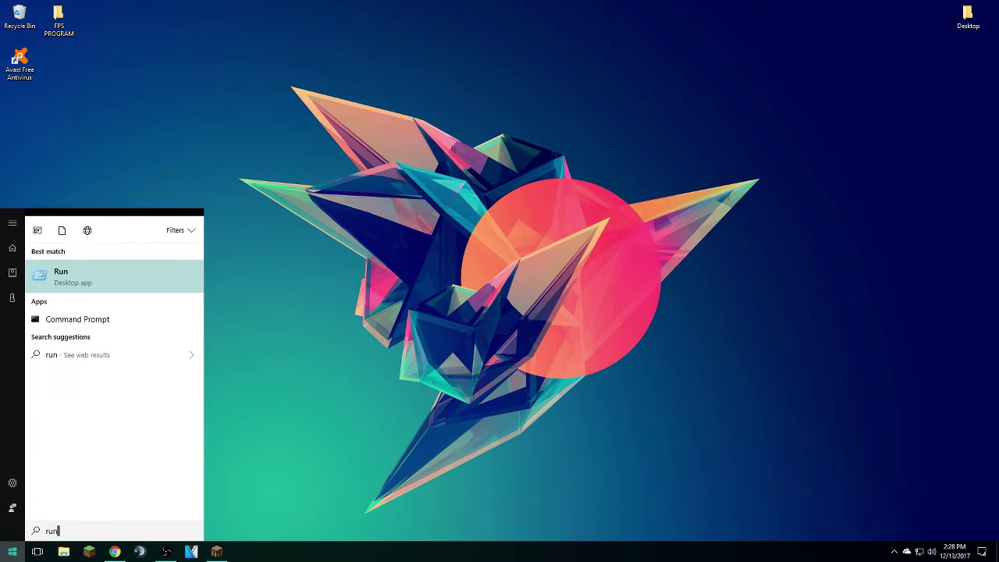
key("Return")
key("Return")
double_click(341, 179)
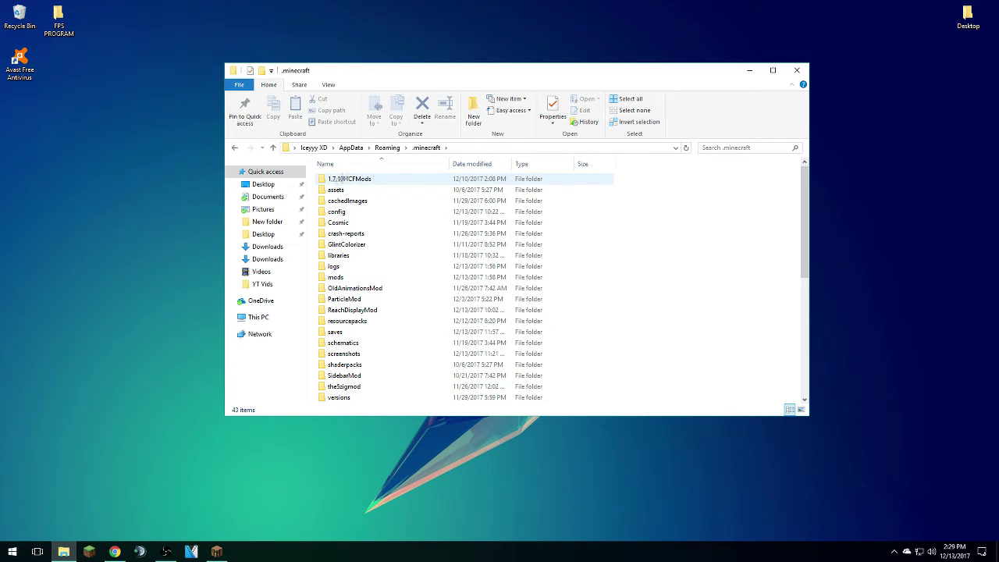
Open the resourcepacks folder inside 1.7.10HCFMods and look over its resource packs
left_click(343, 179)
double_click(330, 179)
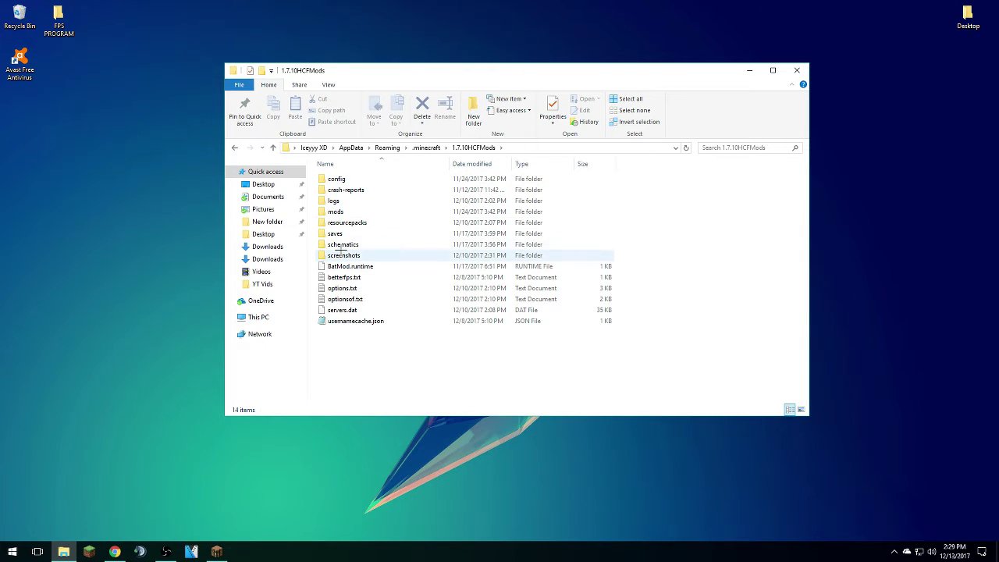
left_click(347, 223)
double_click(347, 223)
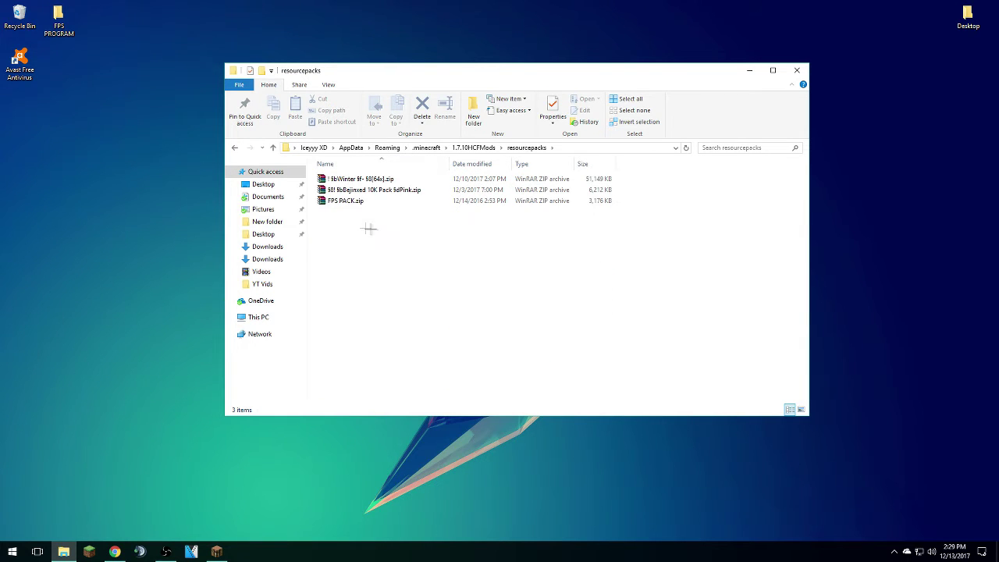
left_click_drag(370, 230, 337, 173)
left_click_drag(417, 257, 257, 143)
left_click(489, 291)
Look over the mod files in the mods folder of 1.7.10HCFMods, and return to .minecraft
left_click(234, 148)
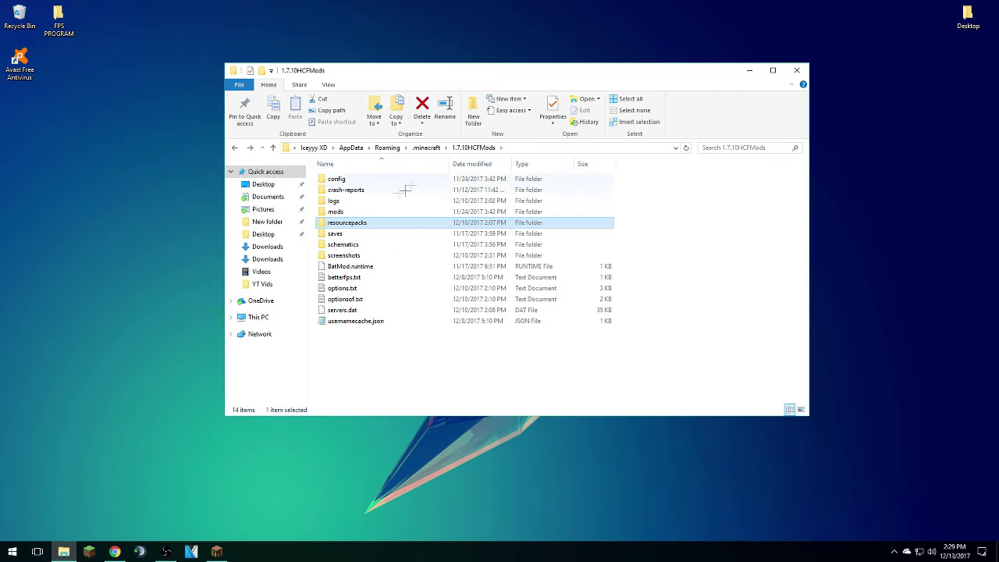
double_click(336, 212)
left_click_drag(379, 242, 327, 174)
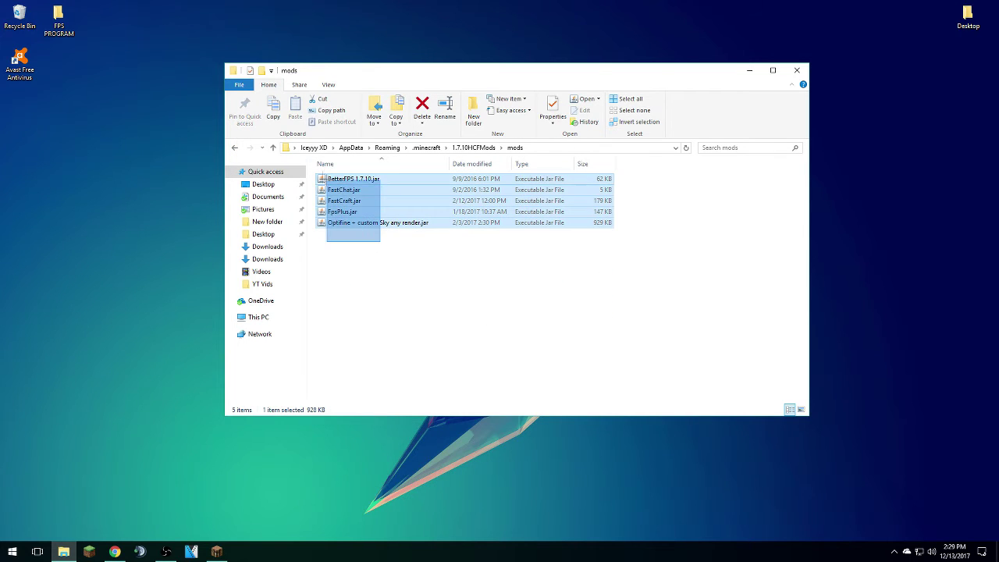
left_click(395, 265)
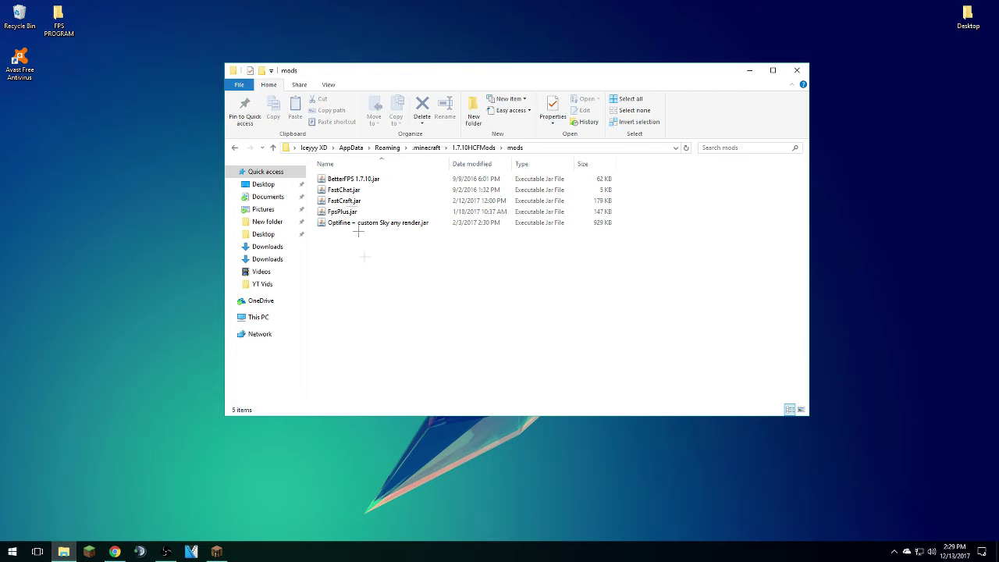
left_click(466, 147)
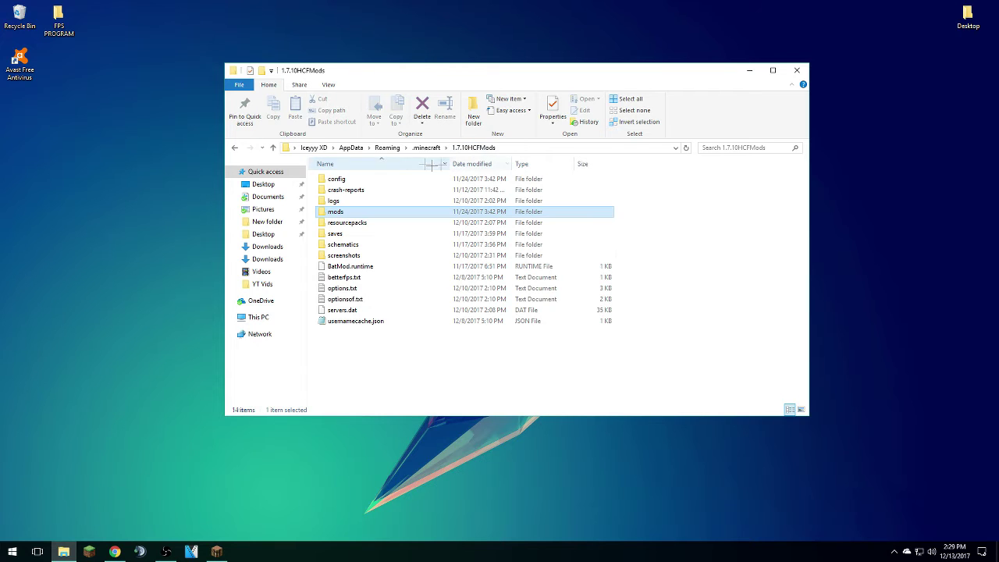
left_click(426, 147)
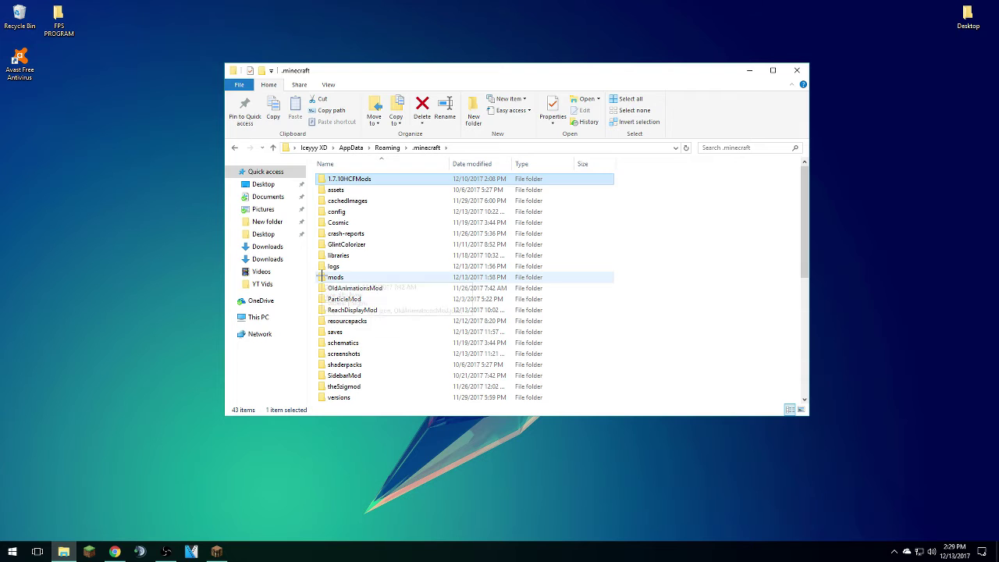
Open the mods folder directly inside .minecraft and look over all of its contents
left_click(331, 278)
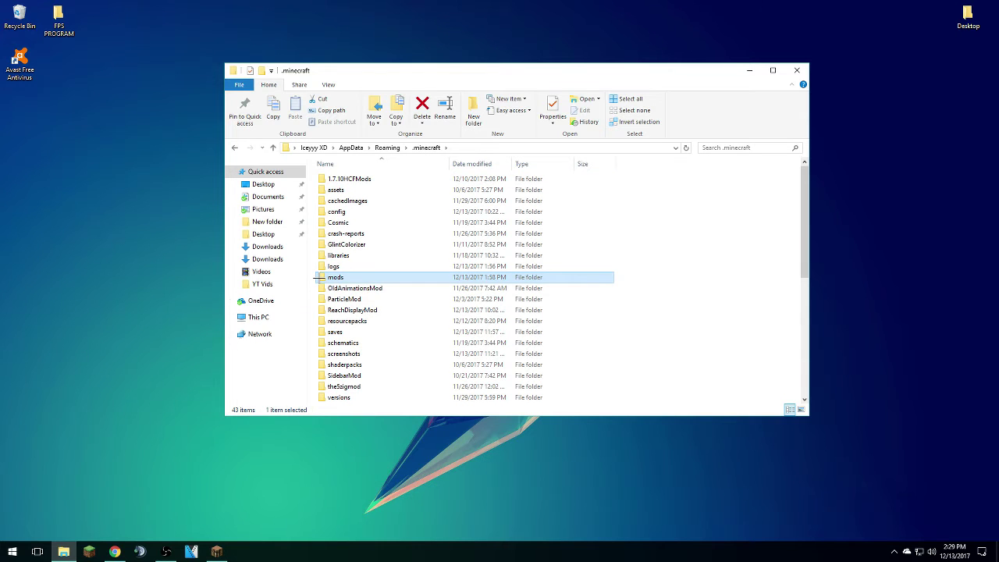
double_click(320, 277)
left_click_drag(633, 315, 325, 169)
left_click(397, 264)
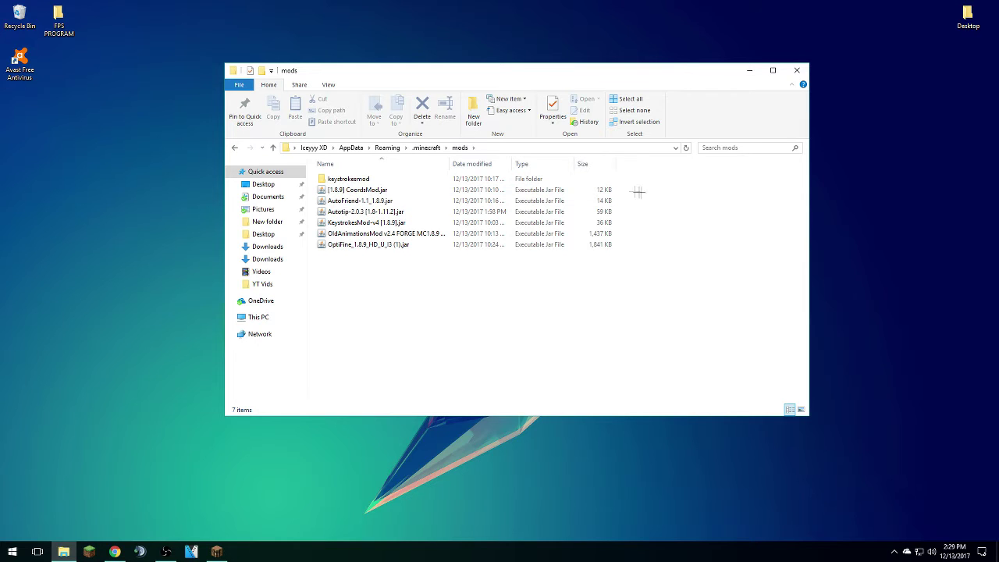
Go through the 1.8.9 mod files one by one, from CoordsMod down to OptiFine
left_click(323, 201)
left_click(609, 190)
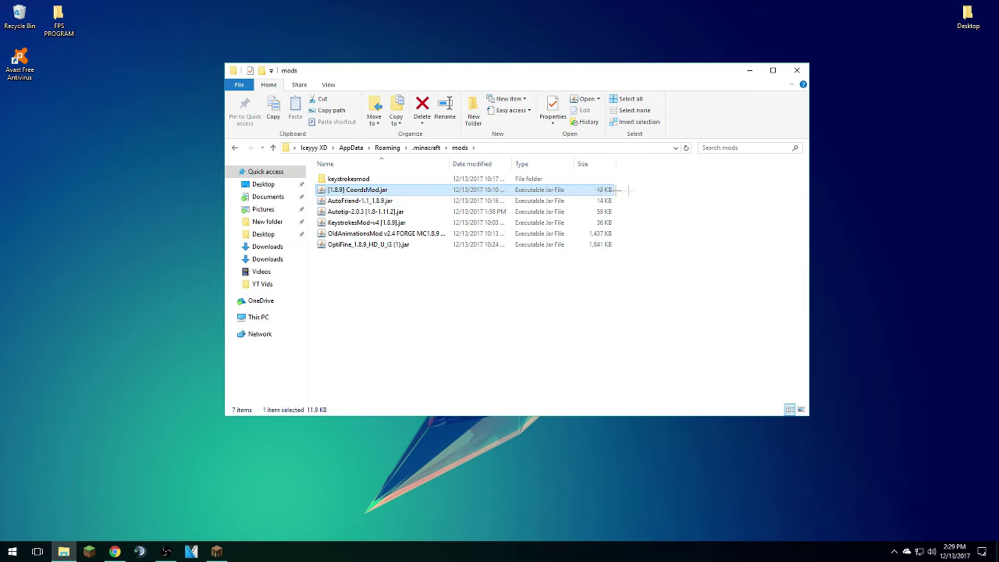
left_click(549, 199)
left_click_drag(678, 206, 651, 213)
left_click(567, 213)
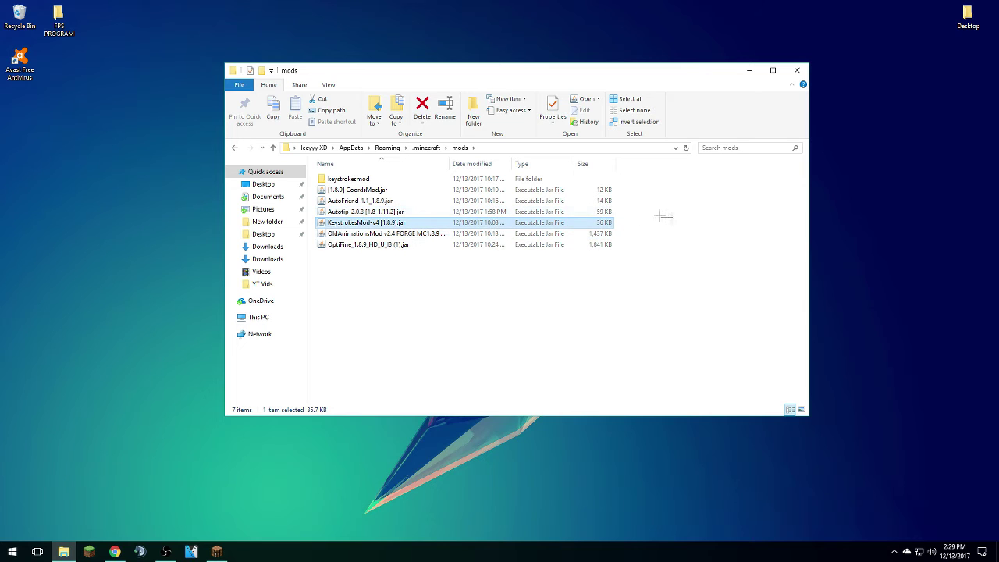
left_click(330, 234)
left_click_drag(433, 234, 593, 232)
left_click_drag(672, 243, 523, 244)
left_click(521, 245)
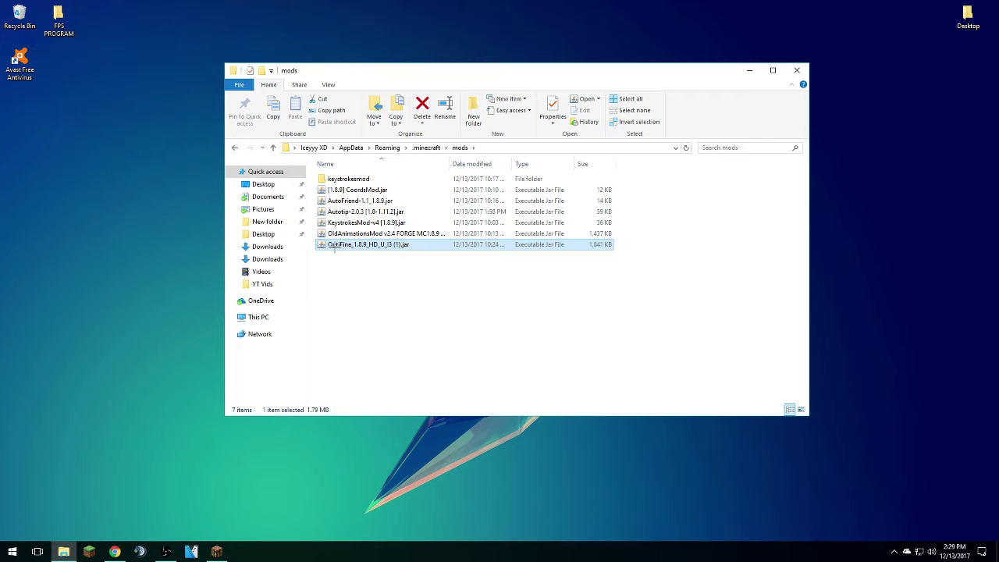
Look inside the keystrokesmod folder, and go back up to the .minecraft folder
left_click(327, 178)
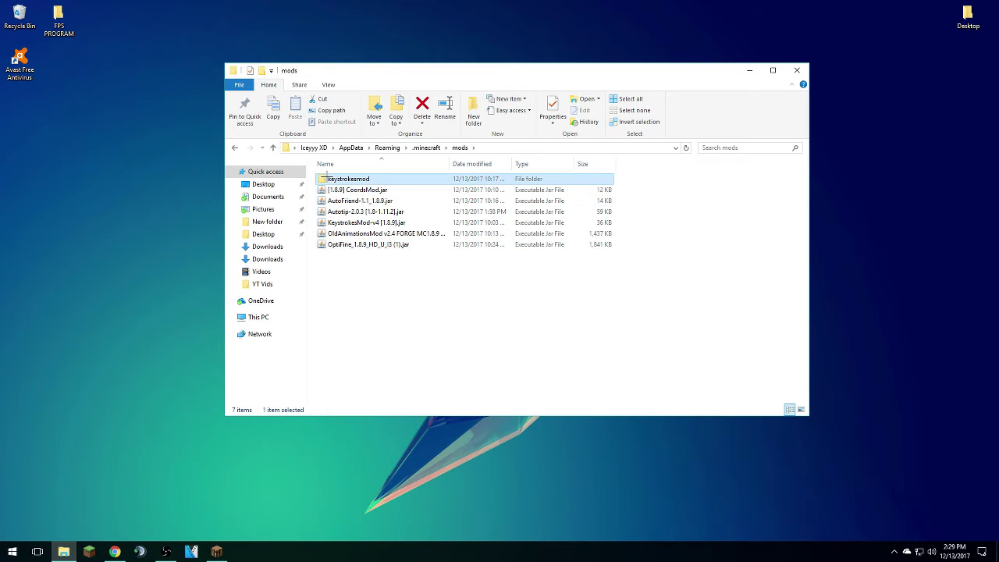
double_click(327, 177)
left_click(335, 184)
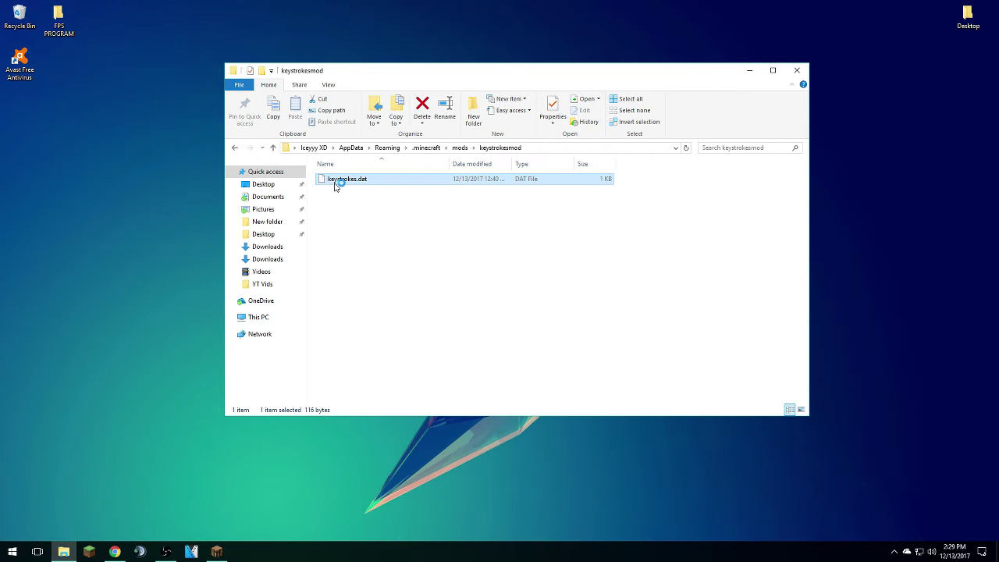
left_click(629, 290)
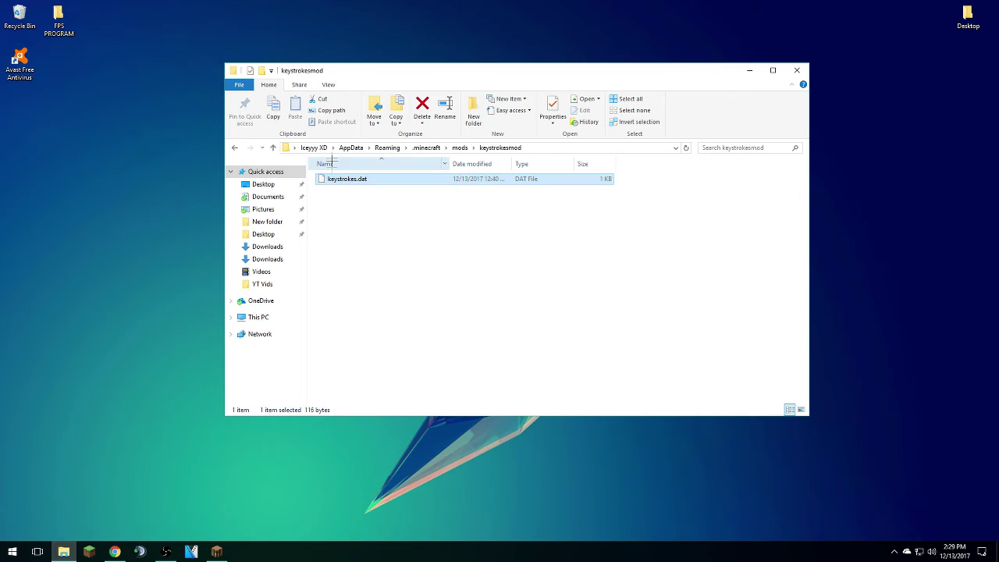
left_click(459, 147)
left_click(427, 148)
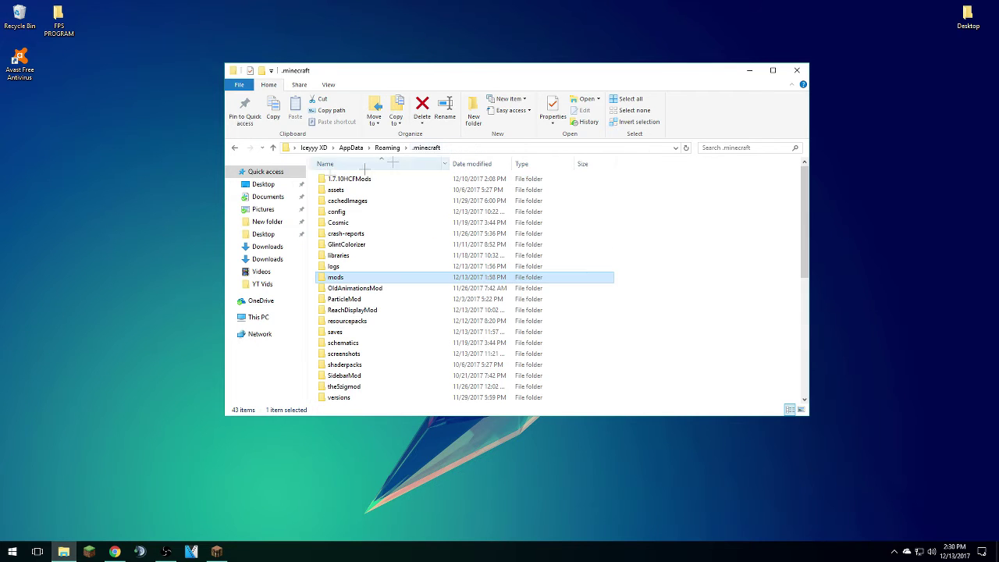
Examine the full list of folders and files in .minecraft
left_click_drag(675, 359, 311, 167)
right_click(673, 289)
left_click(664, 286)
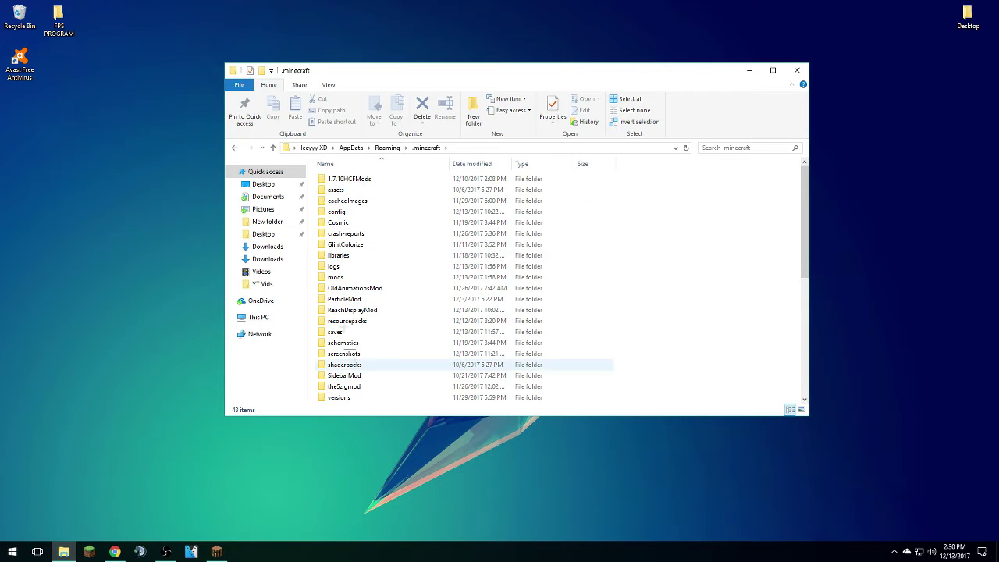
scroll(347, 361, "down", 7)
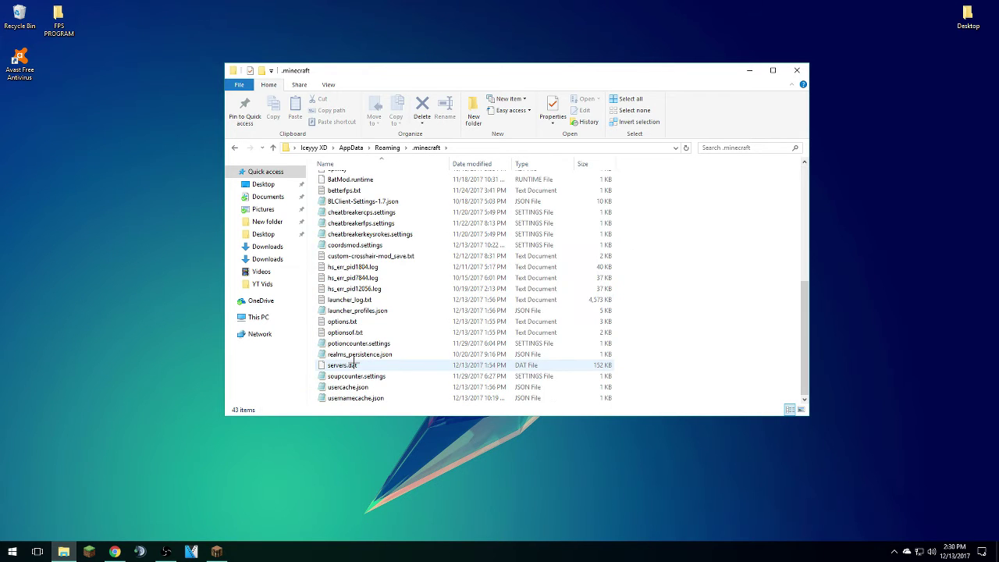
key("ctrl+a")
left_click(680, 328)
scroll(680, 328, "up", 7)
left_click_drag(788, 303, 304, 167)
left_click_drag(736, 373, 66, 44)
left_click_drag(725, 334, 315, 171)
right_click(627, 270)
left_click_drag(712, 225, 523, 312)
right_click(523, 312)
left_click(670, 218)
right_click(670, 218)
left_click(660, 196)
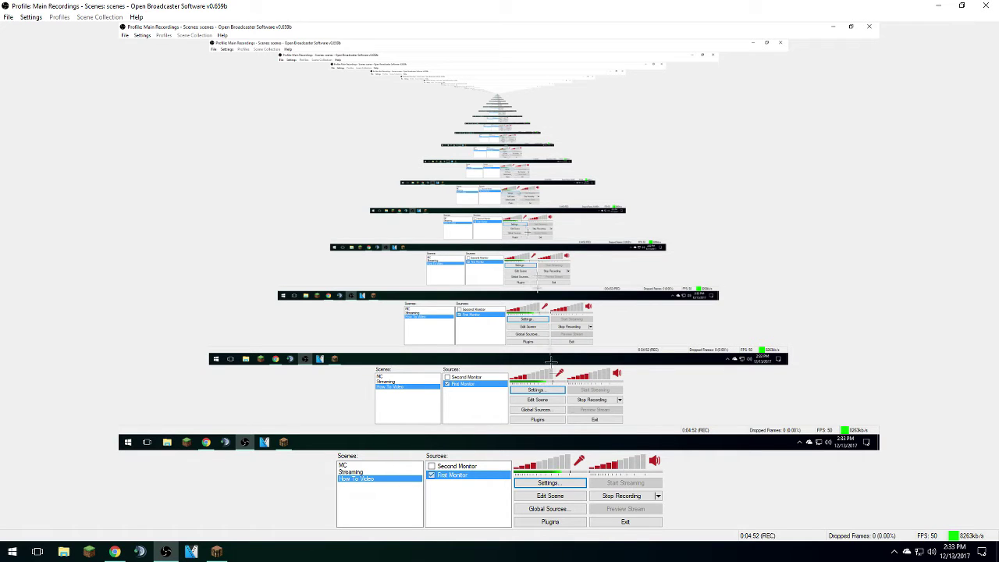
Open the recording software's settings and show the Encoding options, discarding the changes on the General page
left_click(562, 484)
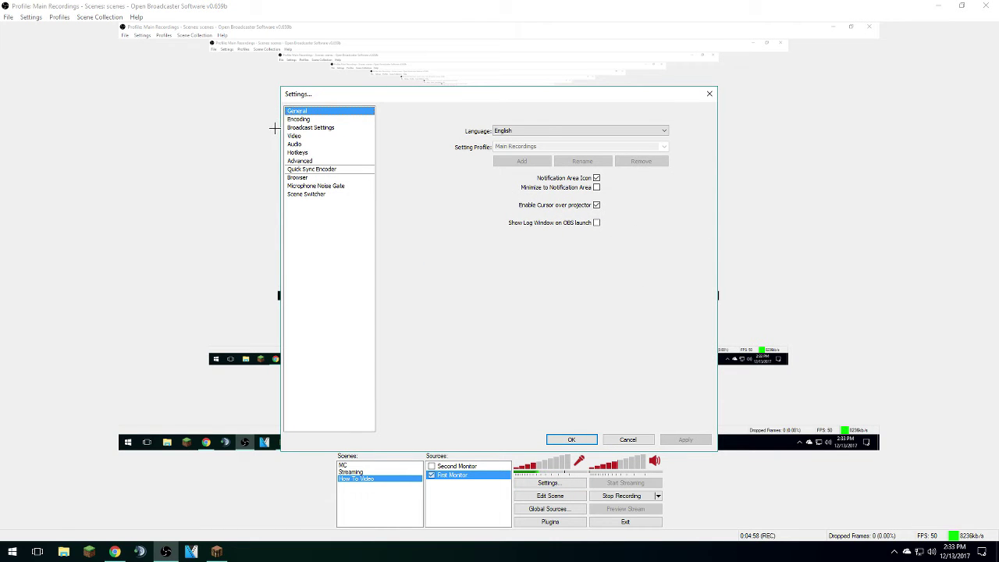
left_click(549, 206)
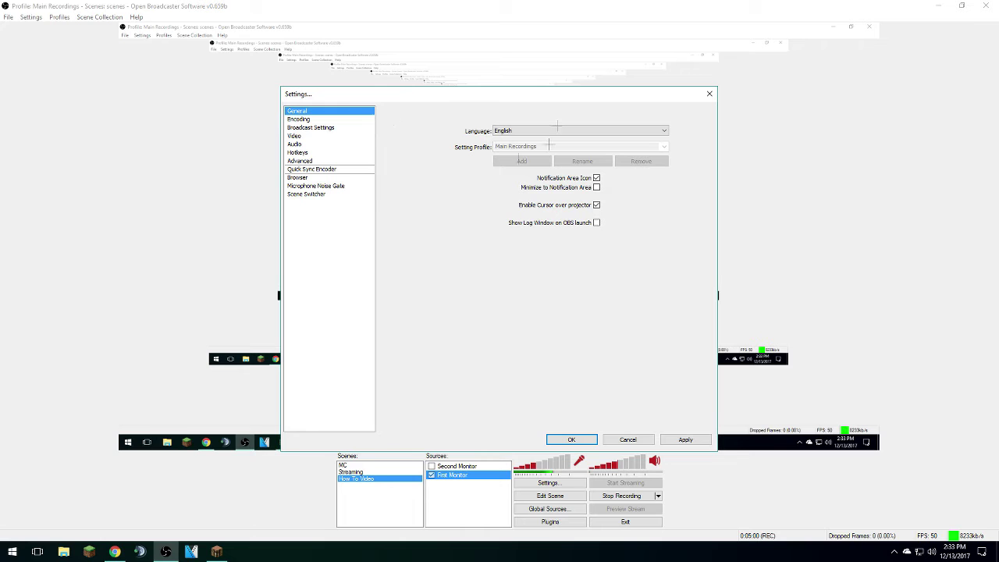
left_click(298, 119)
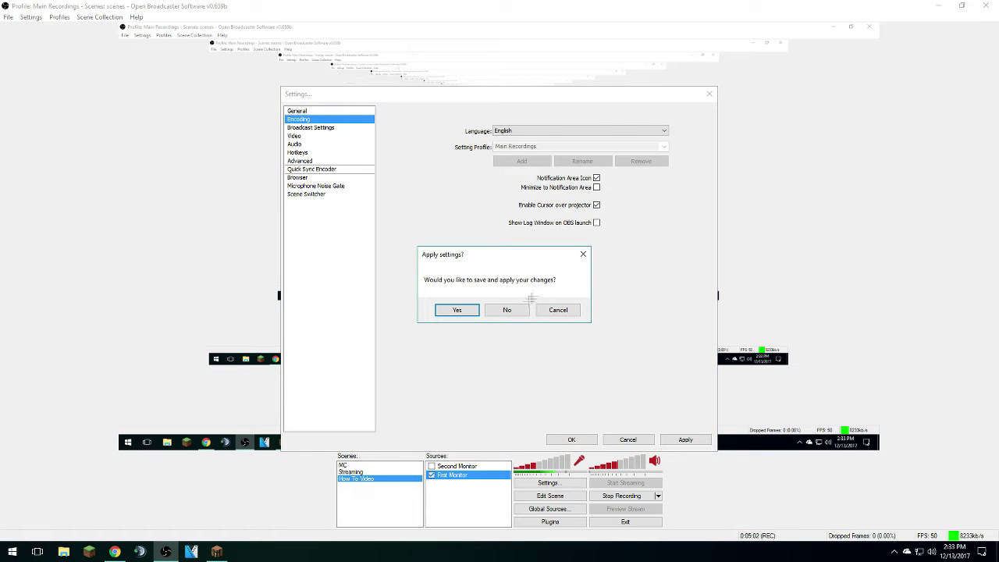
left_click(508, 310)
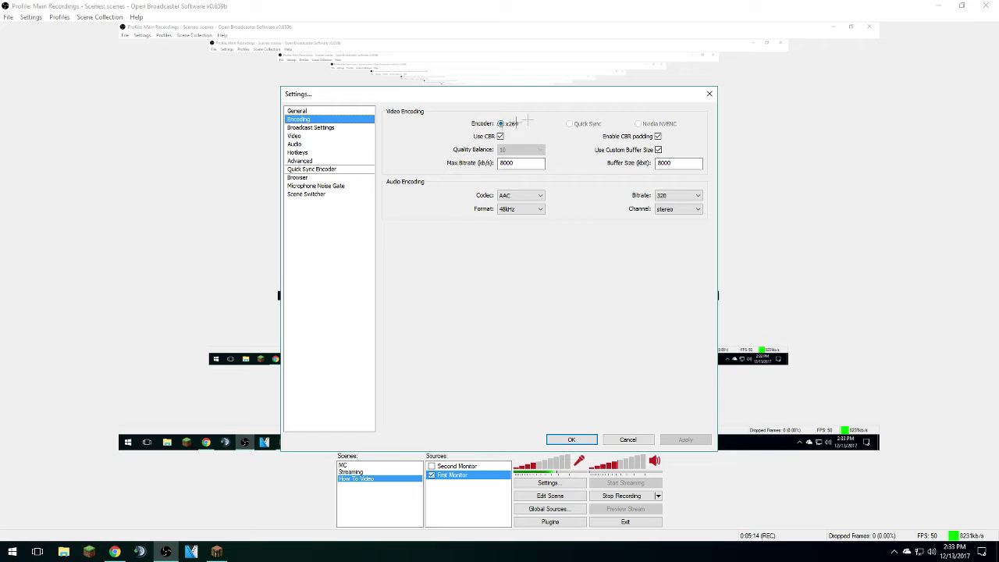
Review the buffer size and the audio bitrate, channel and format options in the encoding settings
double_click(683, 161)
left_click(664, 196)
left_click(665, 196)
left_click(665, 196)
left_click(670, 265)
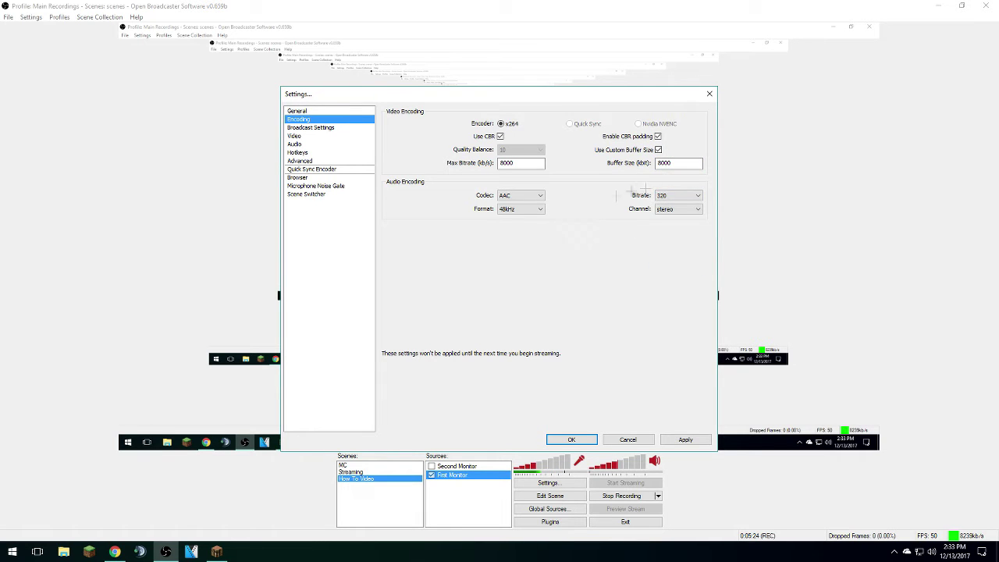
left_click(662, 210)
left_click(661, 210)
left_click(507, 209)
left_click(512, 225)
Show the Broadcast Settings without saving the encoding changes, and review the recording and replay buffer file paths
left_click(307, 127)
left_click(513, 310)
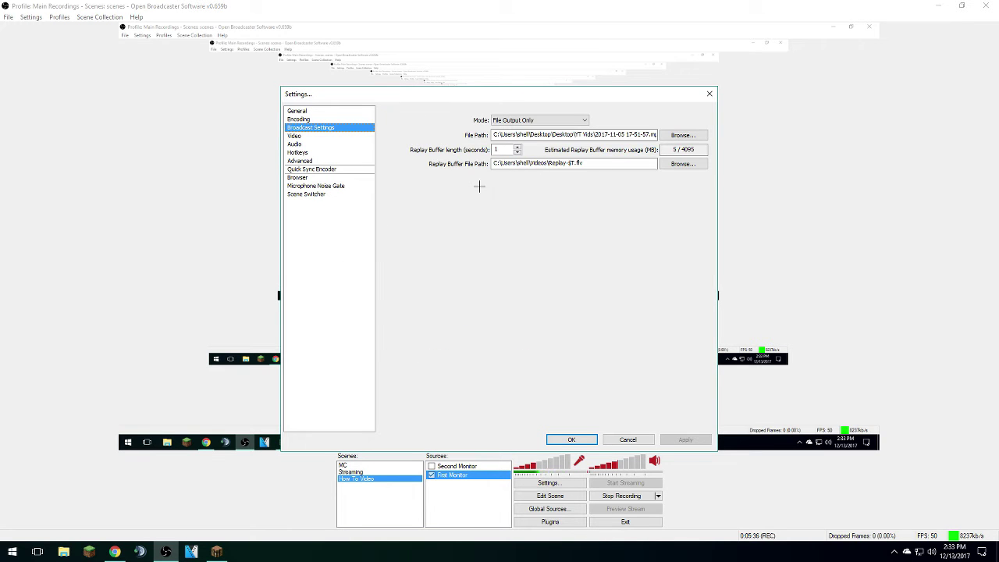
left_click_drag(635, 163, 444, 95)
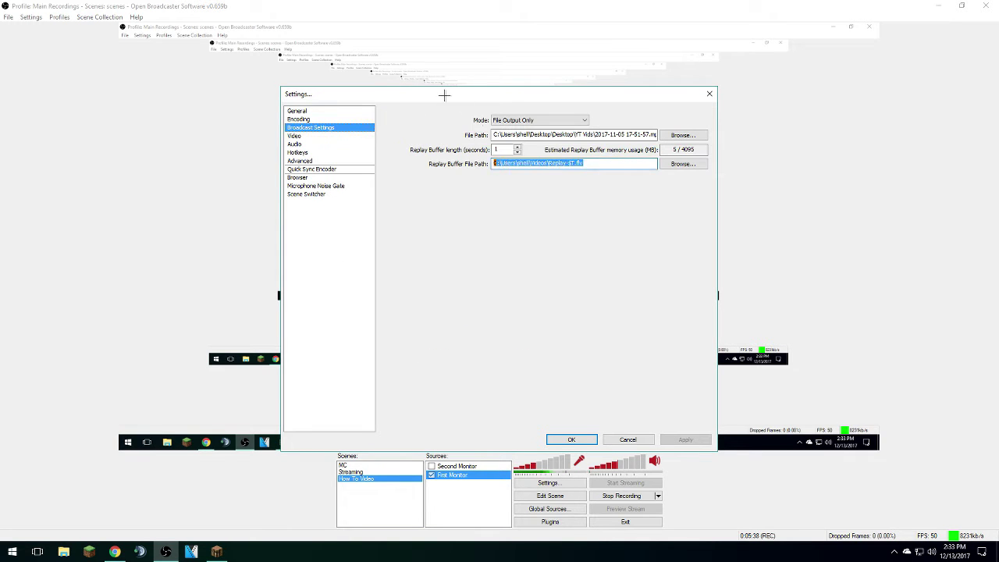
left_click(622, 134)
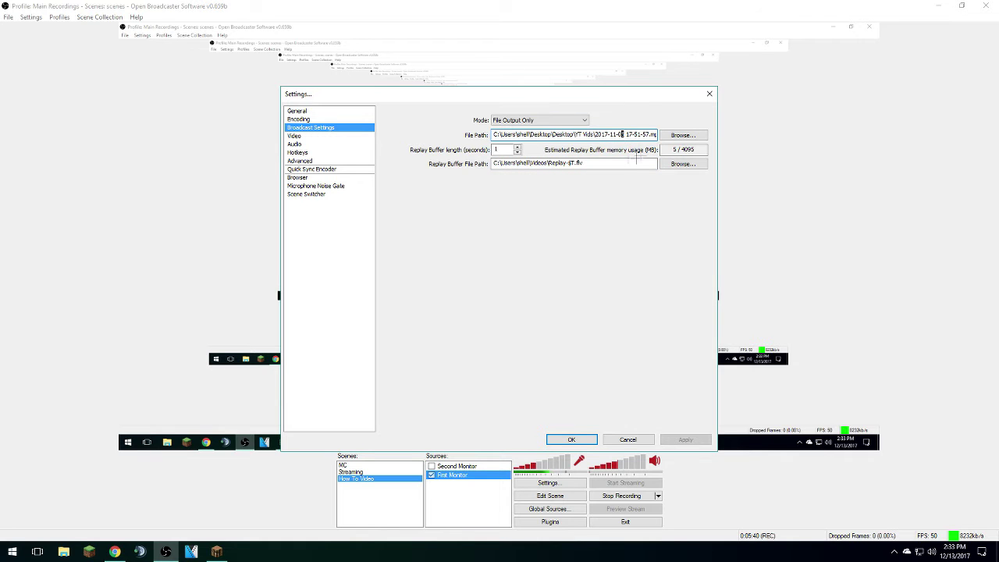
left_click_drag(632, 135, 502, 178)
left_click(359, 204)
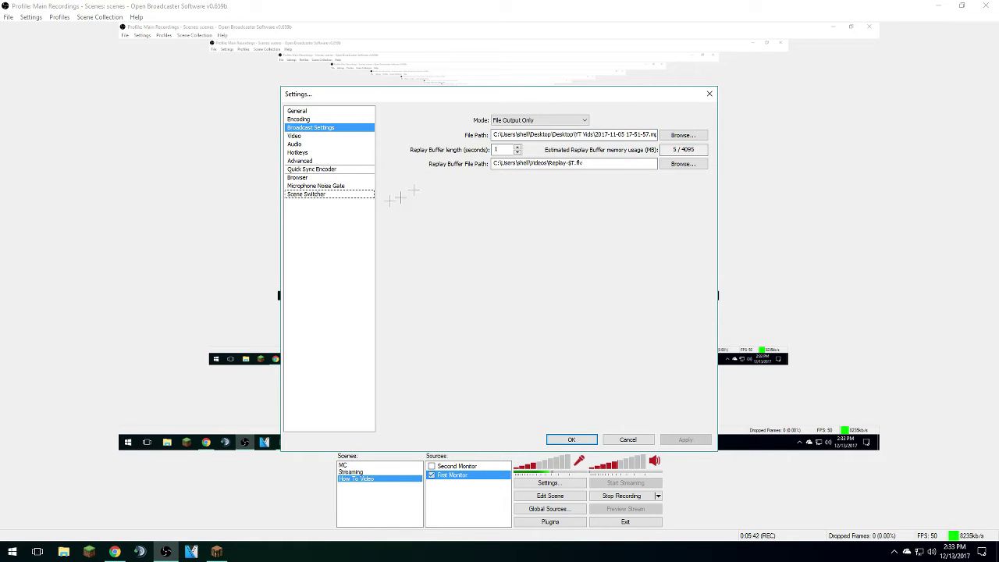
Review the Video settings for base resolution, resolution downscale, FPS and video adapter
left_click(294, 136)
left_click(502, 144)
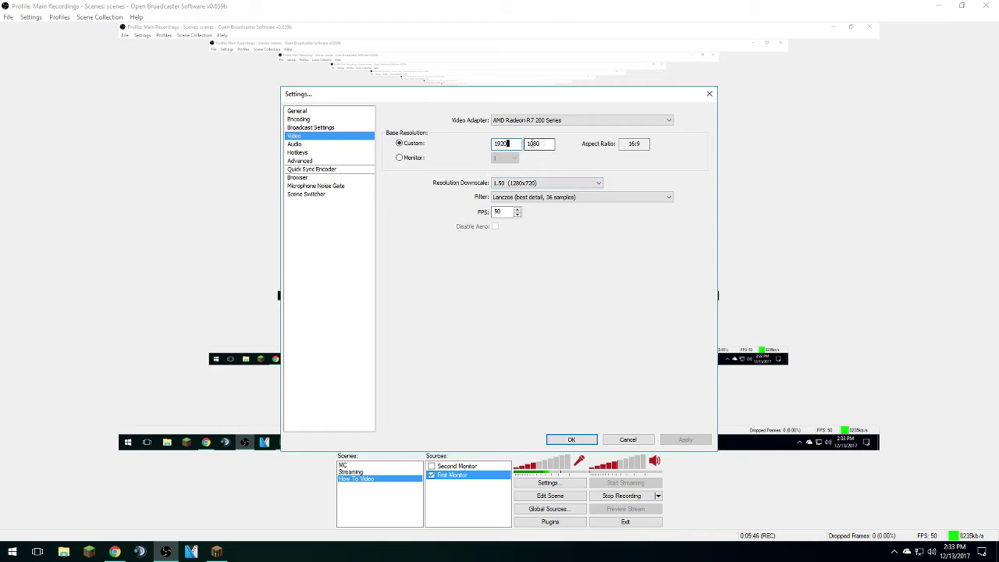
left_click(495, 182)
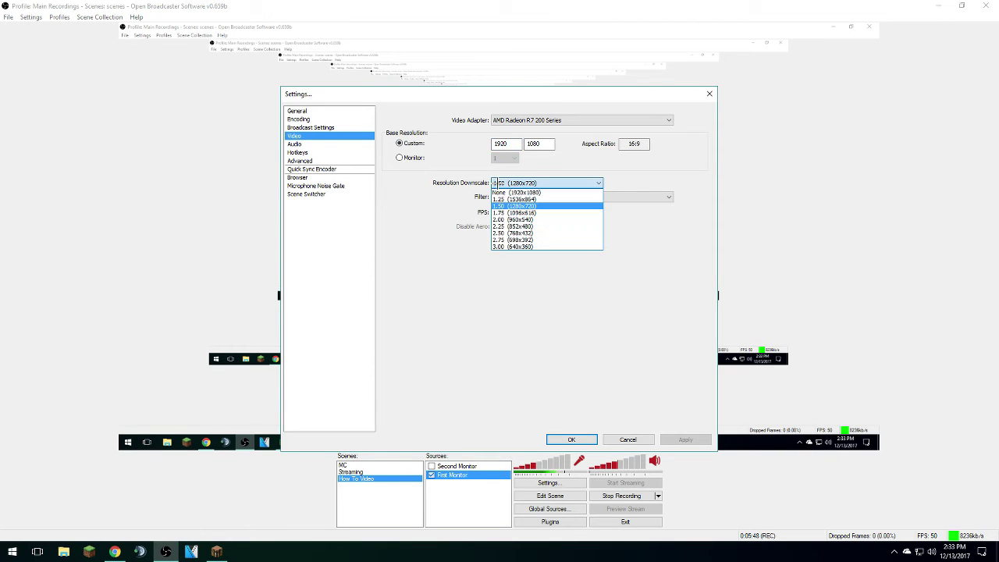
left_click(495, 182)
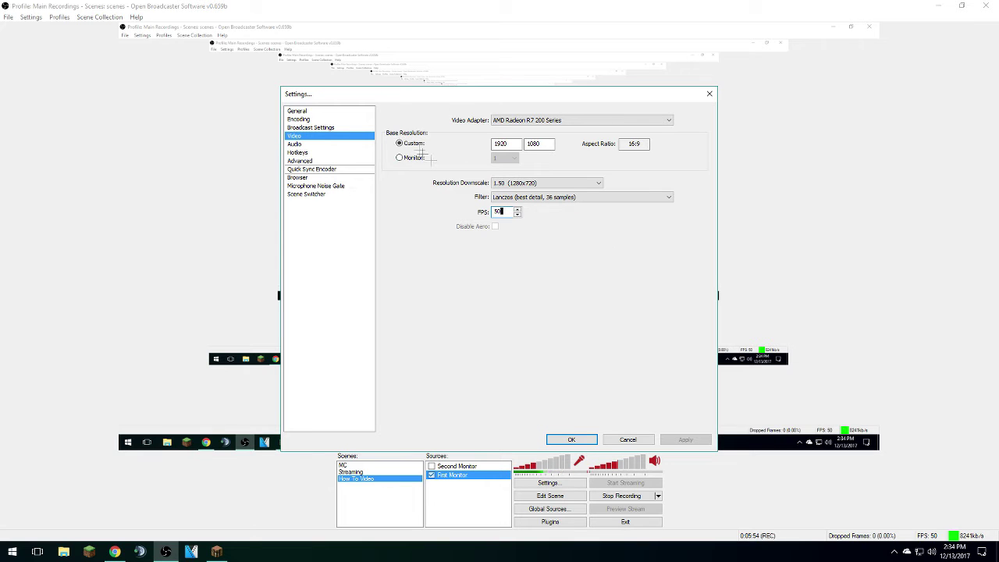
left_click(503, 120)
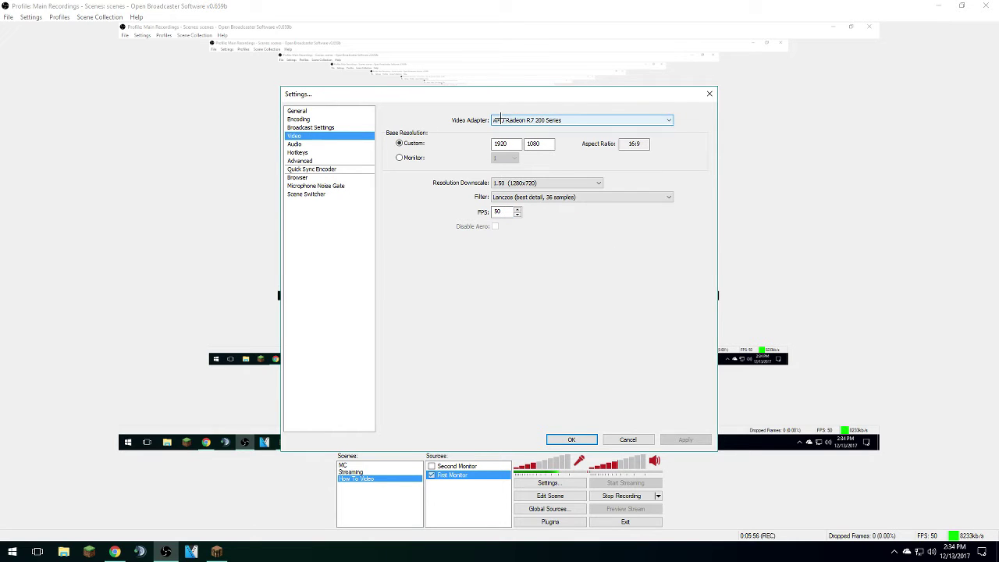
left_click(497, 129)
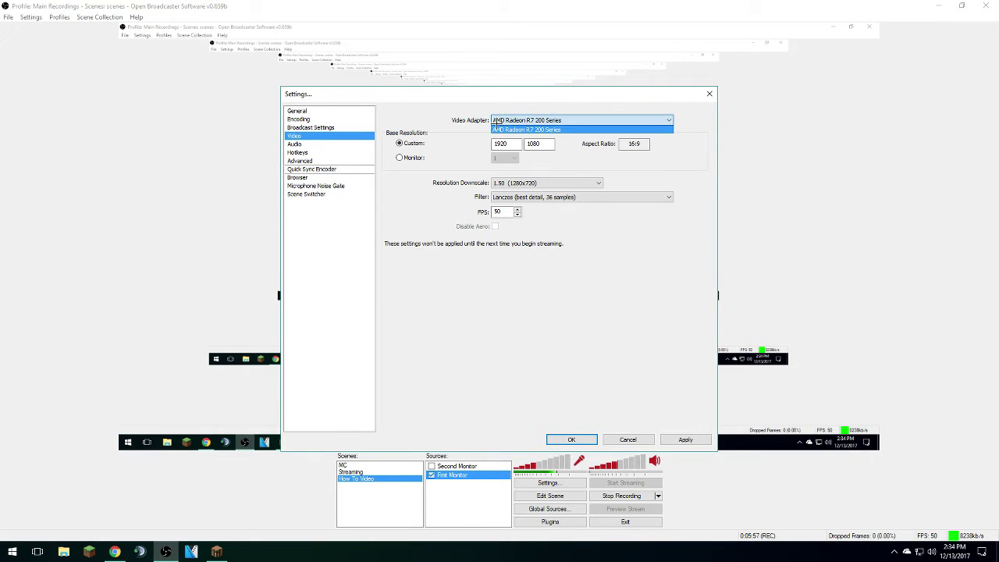
Review the Audio, Hotkeys, Advanced and Microphone Noise Gate settings, including the x264 CPU preset options, and close the settings
left_click(293, 144)
left_click(507, 310)
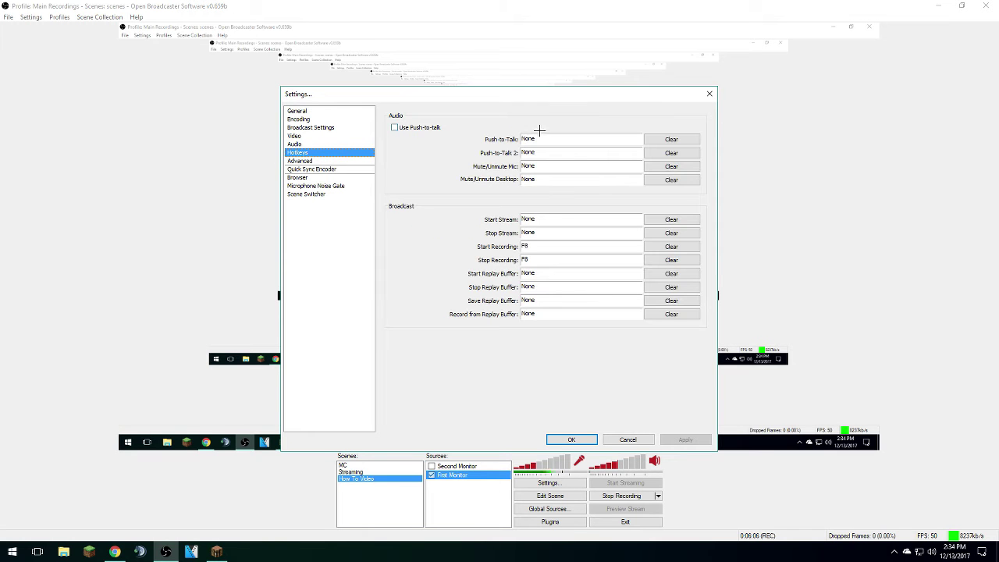
left_click(289, 160)
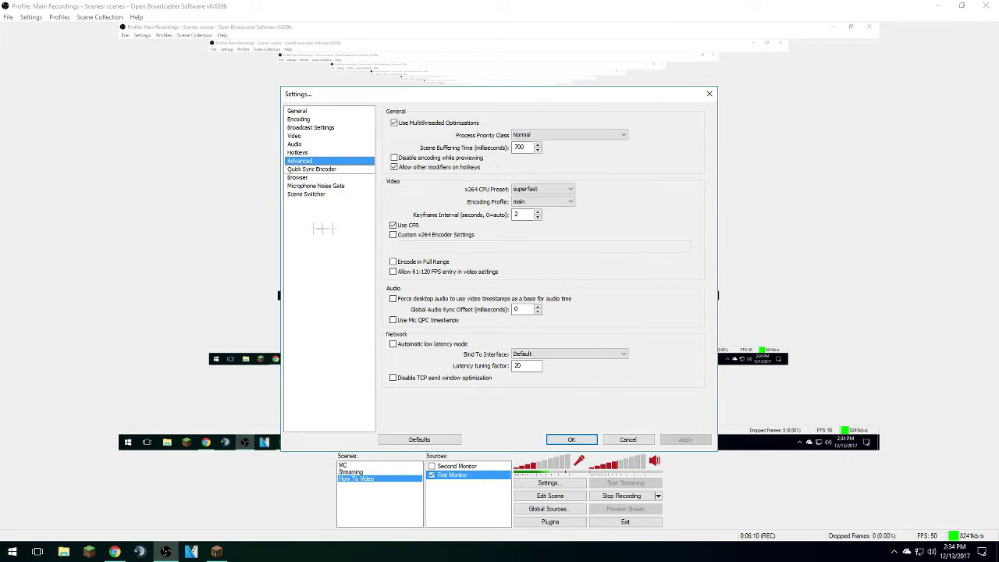
left_click(524, 188)
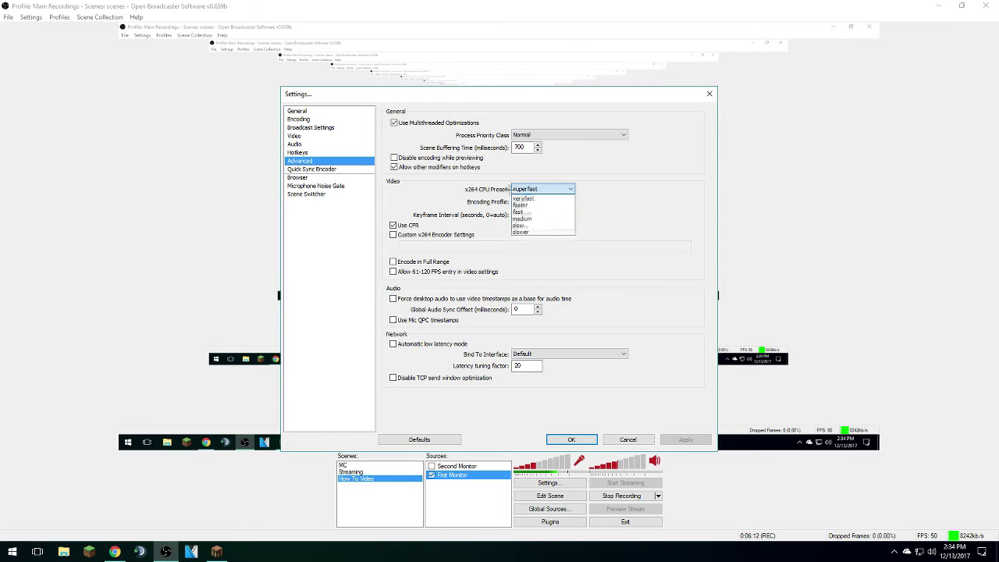
left_click(670, 191)
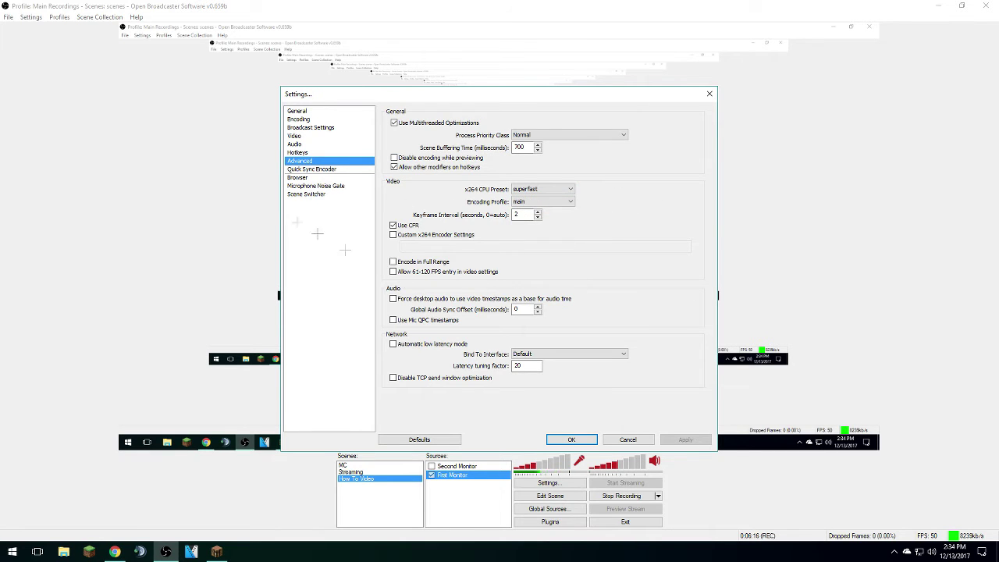
left_click(295, 185)
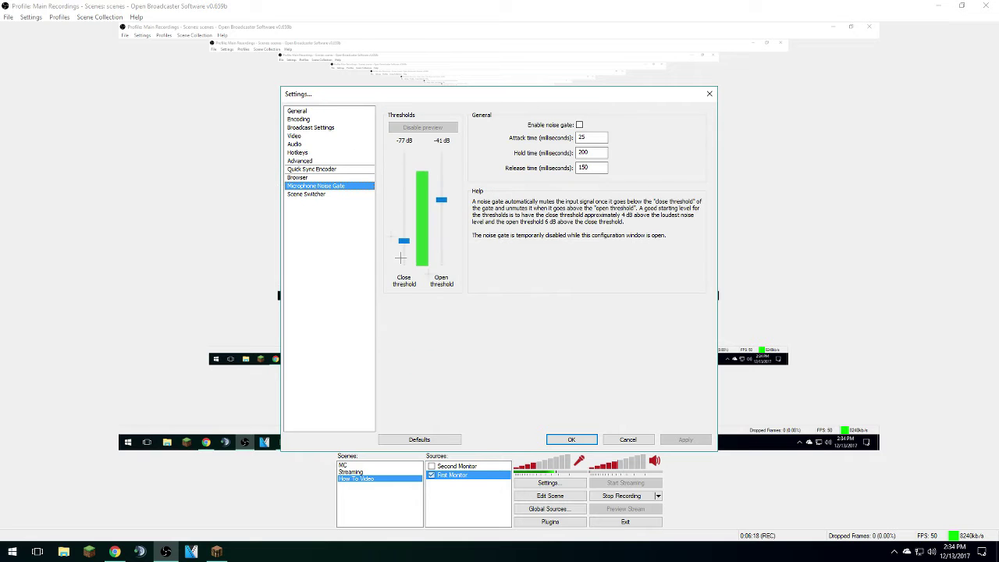
left_click(572, 439)
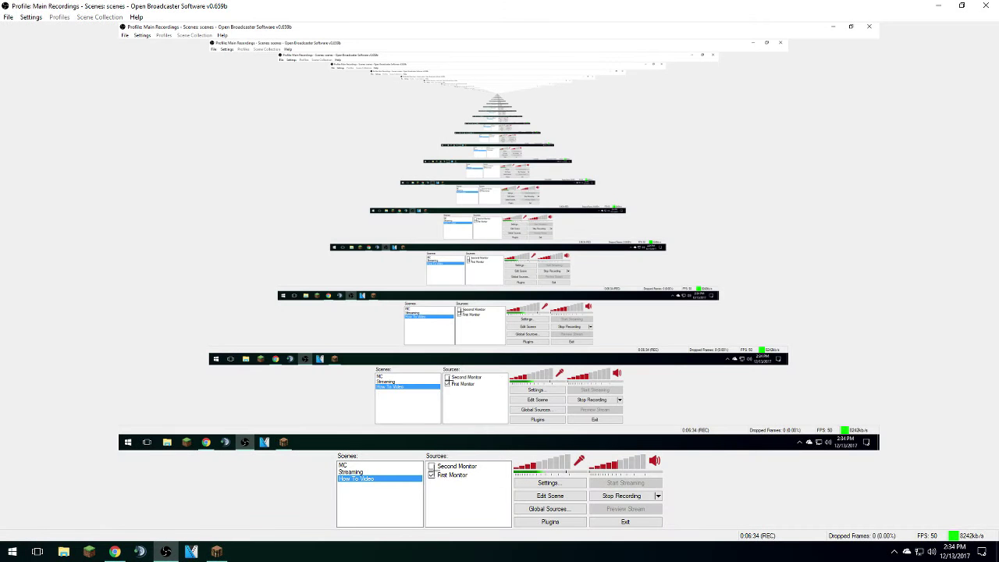
Show the Second Monitor source in place of First Monitor in the How To Video scene, and switch back to First Monitor
left_click(433, 466)
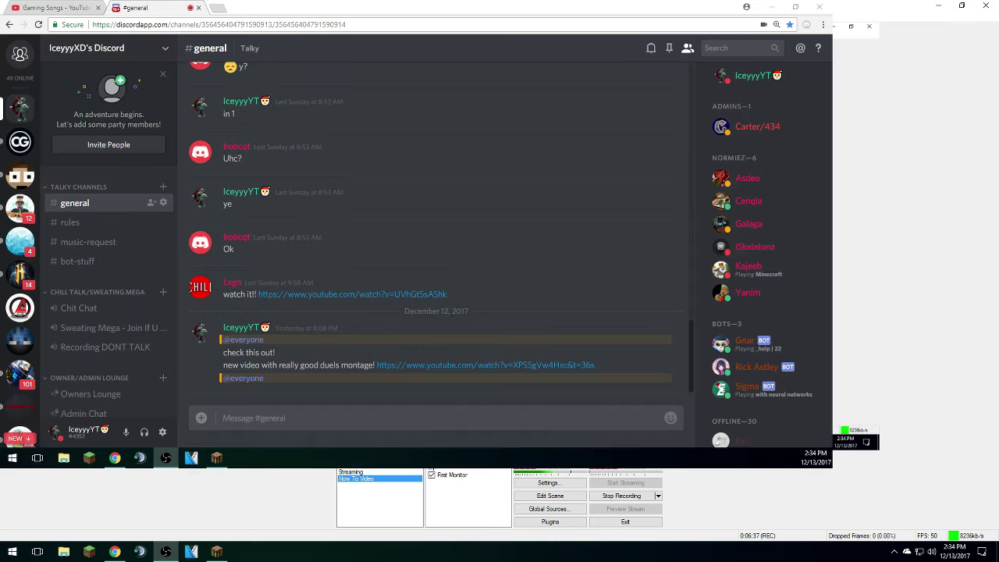
left_click(431, 474)
left_click_drag(300, 7, 315, 14)
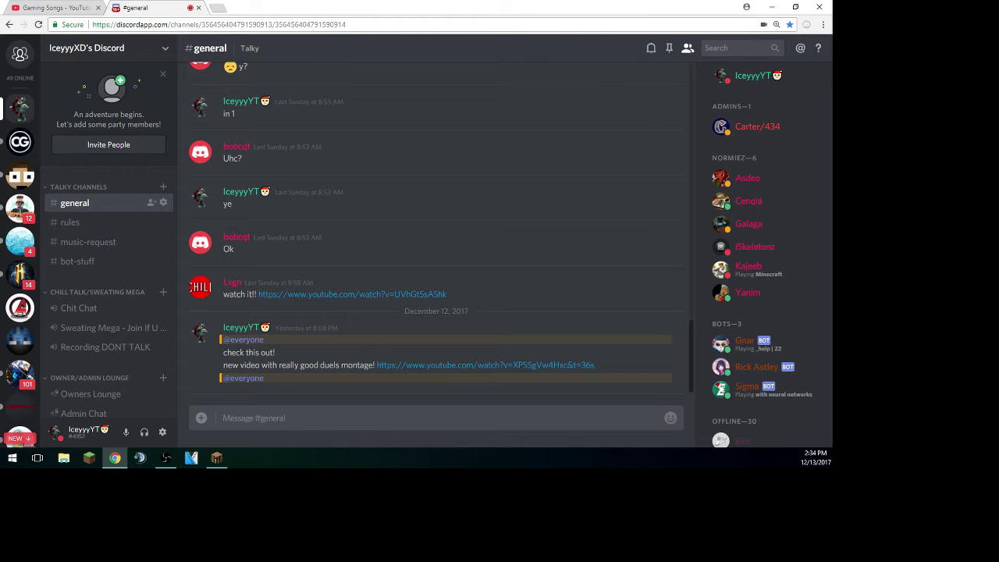
key("alt+Tab")
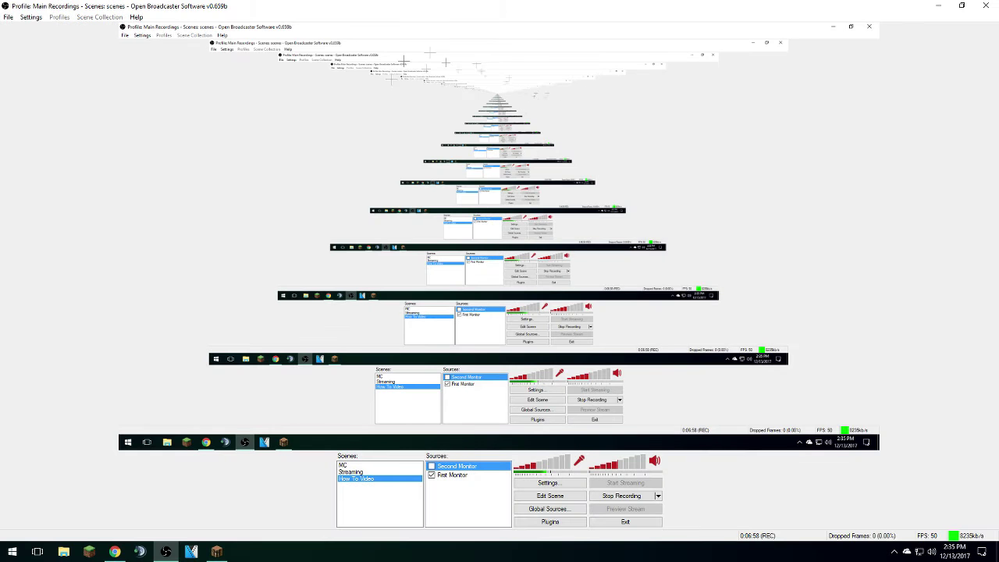
Minimize the Open Broadcaster Software window and launch VEGAS Pro 14.0
left_click_drag(476, 68, 473, 118)
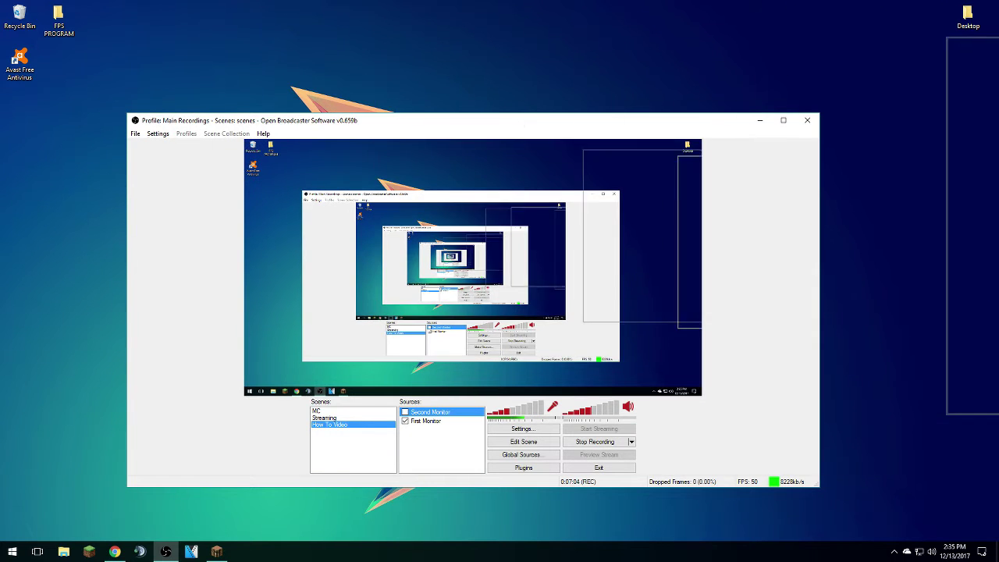
key("super+Down")
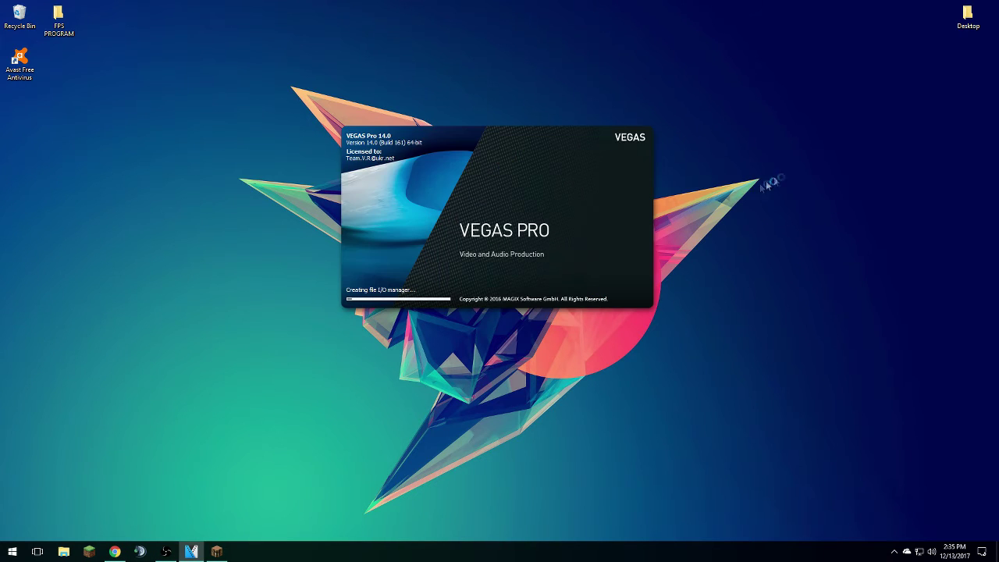
right_click(850, 110)
right_click(186, 379)
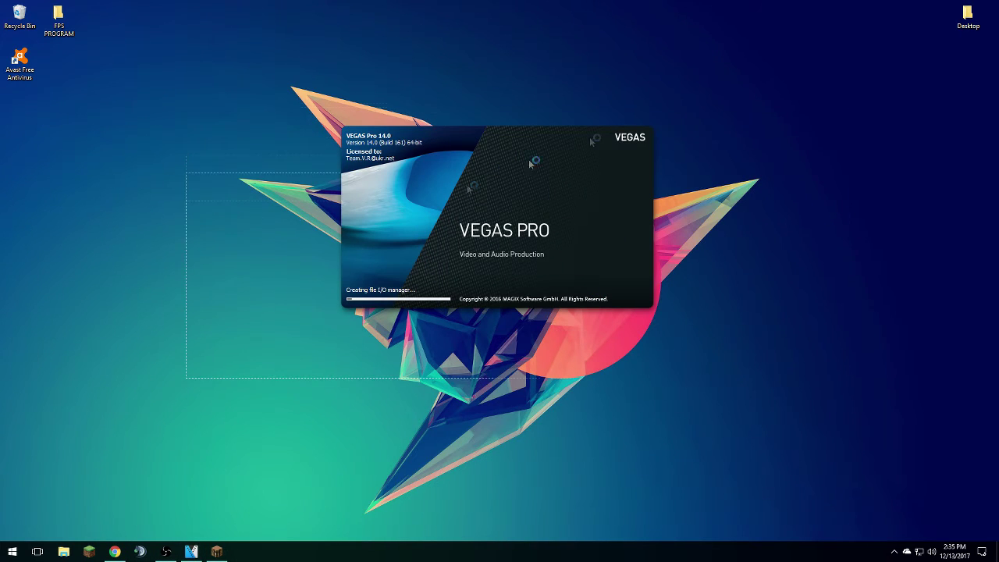
right_click(761, 68)
left_click(191, 287)
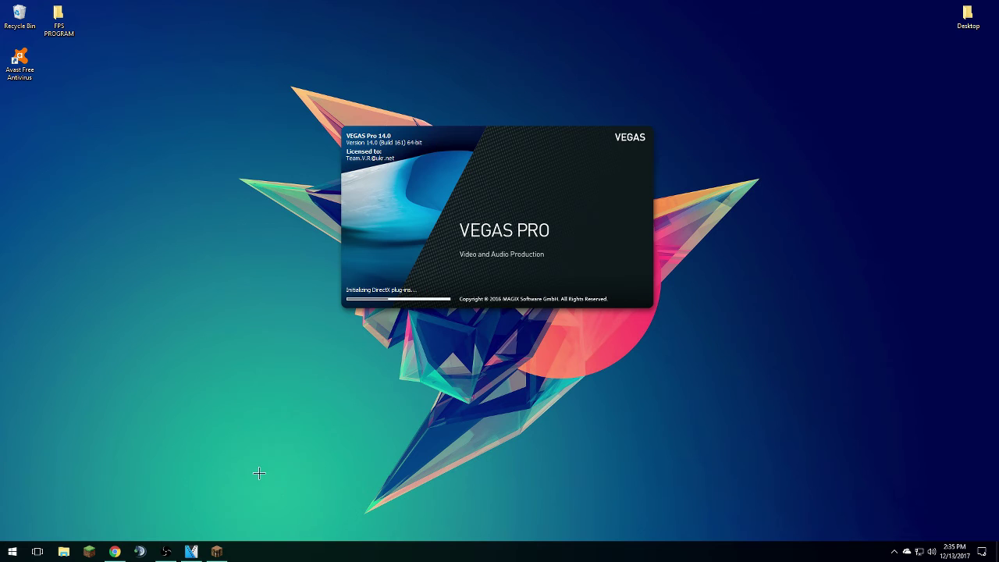
left_click(216, 551)
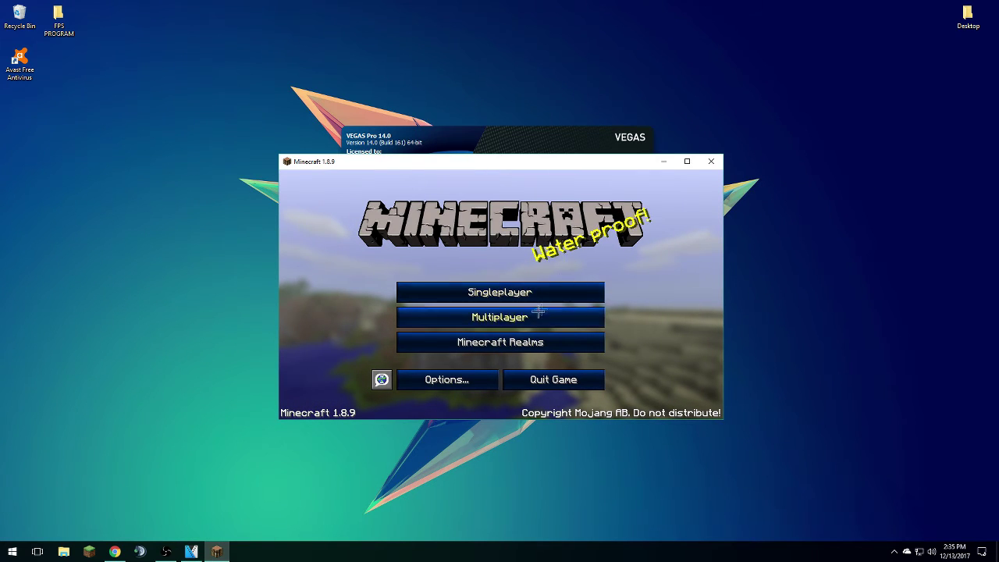
left_click(663, 162)
mouse_move(747, 112)
left_mouse_down()
mouse_move(273, 439)
mouse_move(762, 113)
left_mouse_up()
left_click_drag(770, 108, 266, 394)
left_click_drag(261, 392, 769, 131)
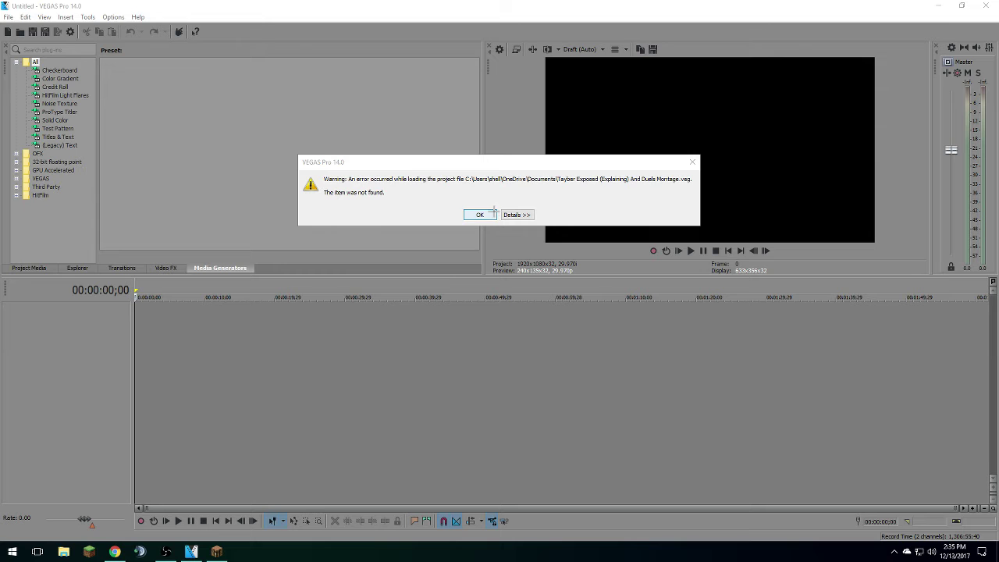
Dismiss the warning about the missing project file and maximize the VEGAS Pro window
left_click(691, 161)
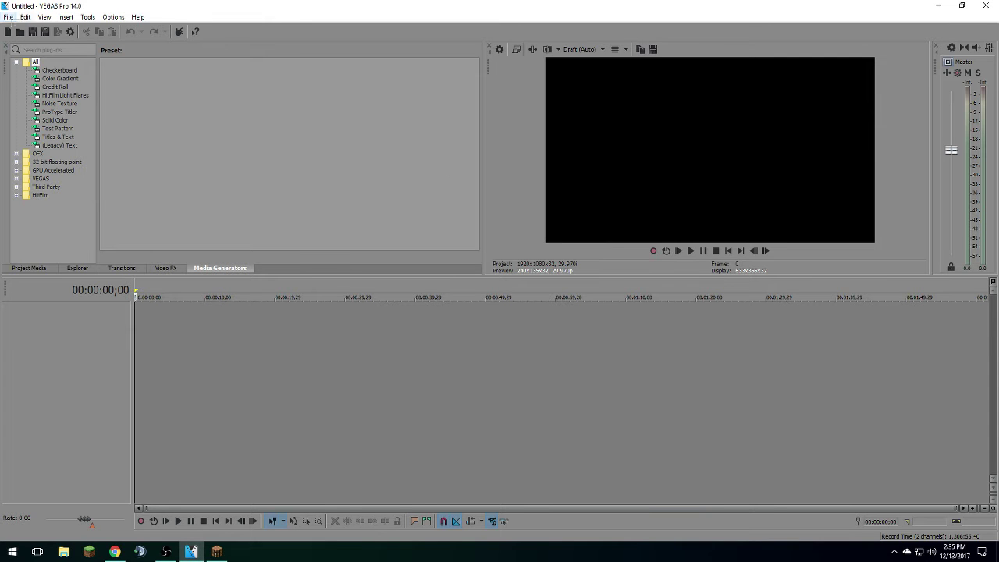
left_click(8, 16)
mouse_move(112, 16)
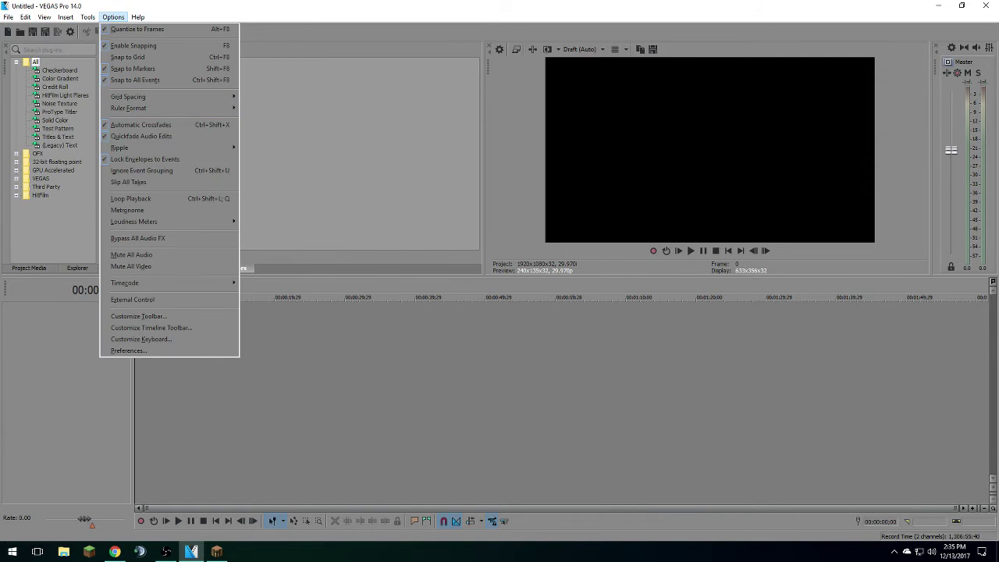
double_click(16, 7)
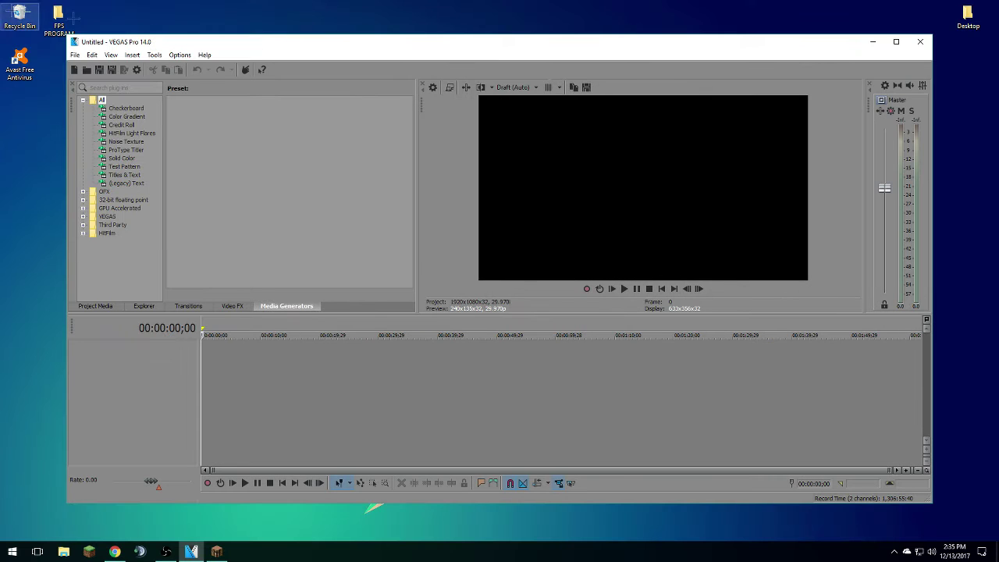
left_click(896, 41)
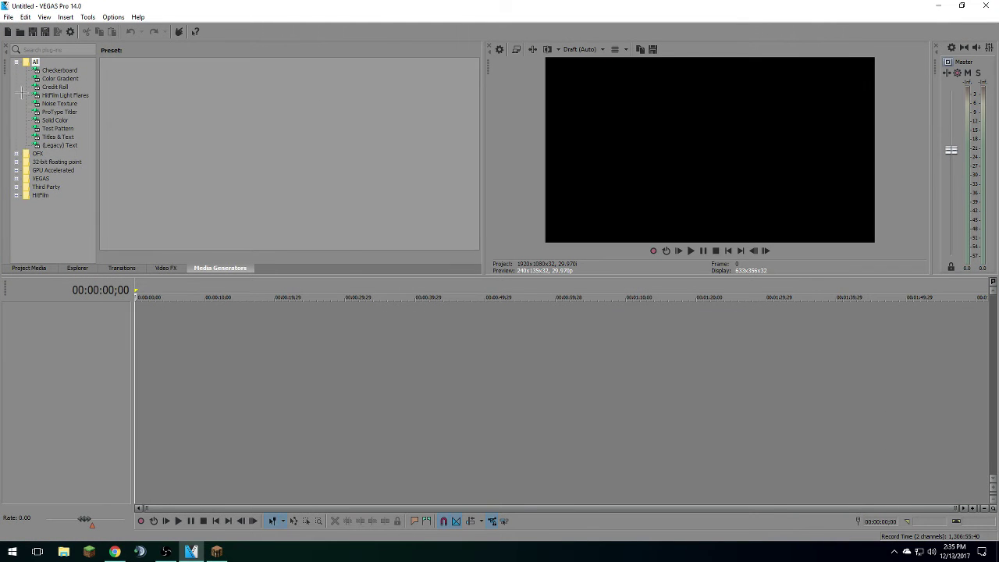
left_click(10, 17)
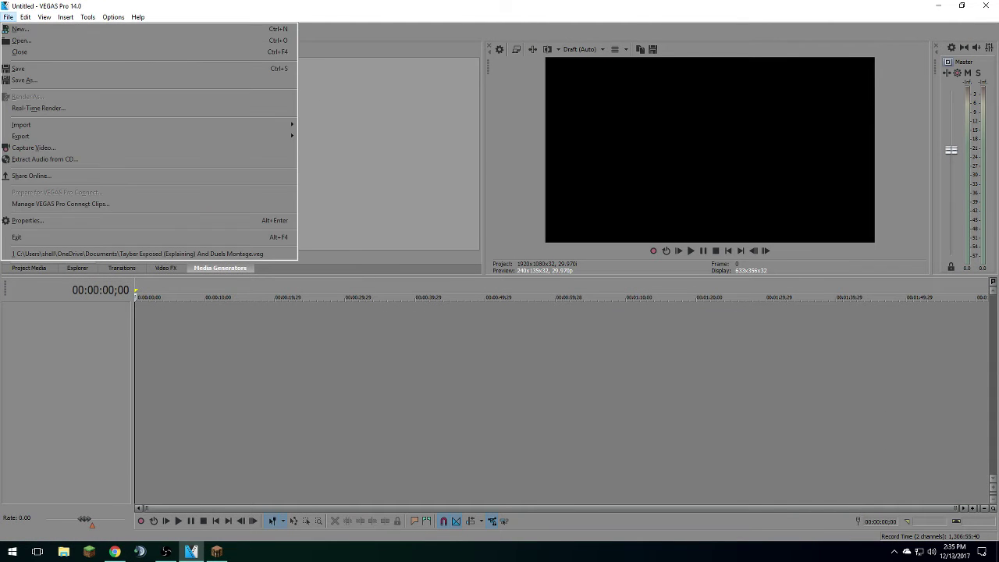
left_click(190, 318)
left_click_drag(209, 314, 134, 320)
left_click_drag(629, 320, 253, 312)
left_click_drag(478, 326, 423, 326)
left_click_drag(279, 325, 240, 326)
left_click_drag(163, 326, 134, 325)
left_click_drag(888, 344, 134, 343)
left_click_drag(573, 363, 564, 364)
left_click_drag(212, 359, 134, 359)
left_click_drag(424, 343, 404, 339)
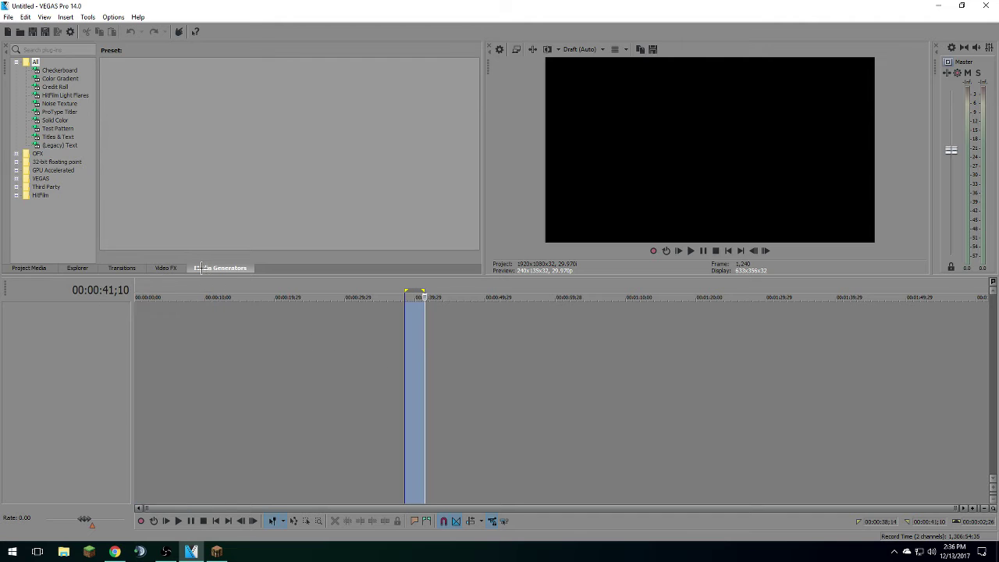
Show the Project Media list of the empty project
left_click(20, 267)
left_click(8, 16)
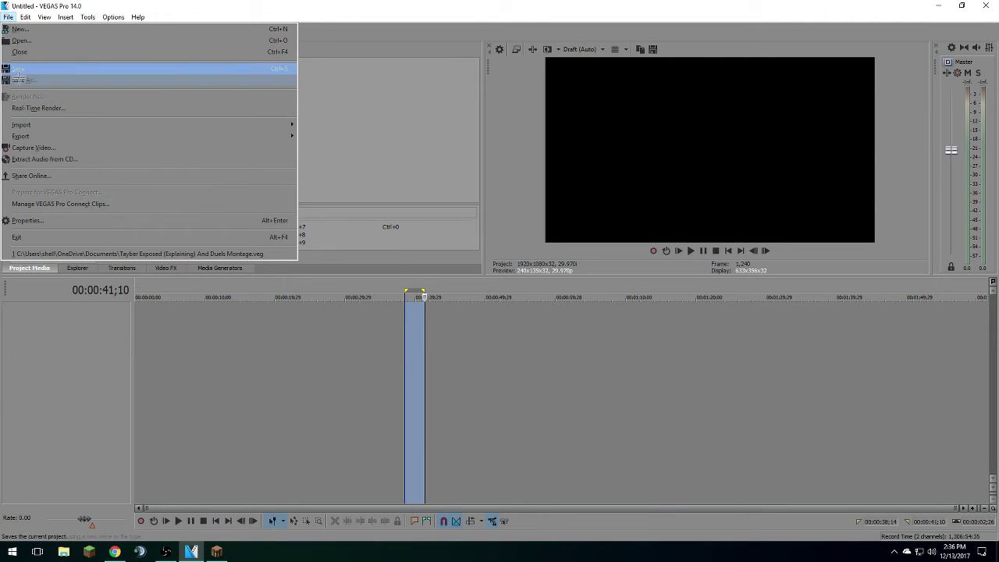
left_click(420, 331)
left_click_drag(444, 338, 201, 391)
left_click(450, 403)
Add the Untitled MP4 video from File Explorer's recent files to the VEGAS Pro timeline
left_click(13, 551)
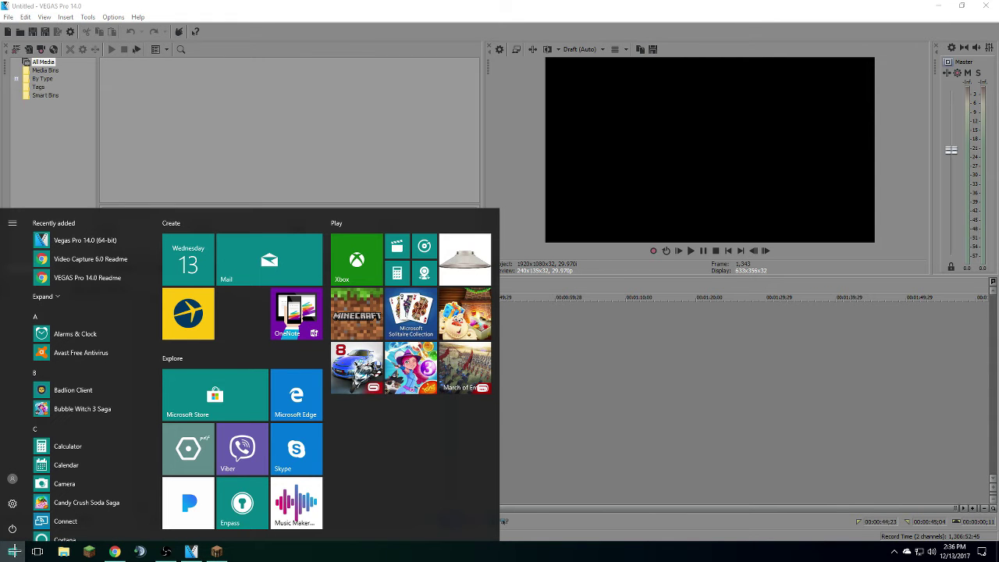
left_click(63, 551)
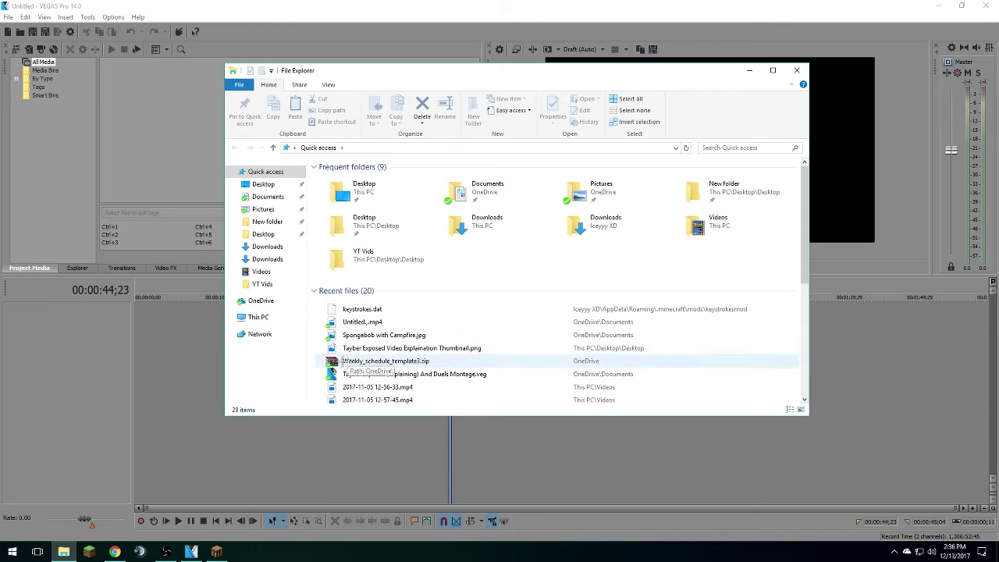
left_click(355, 322)
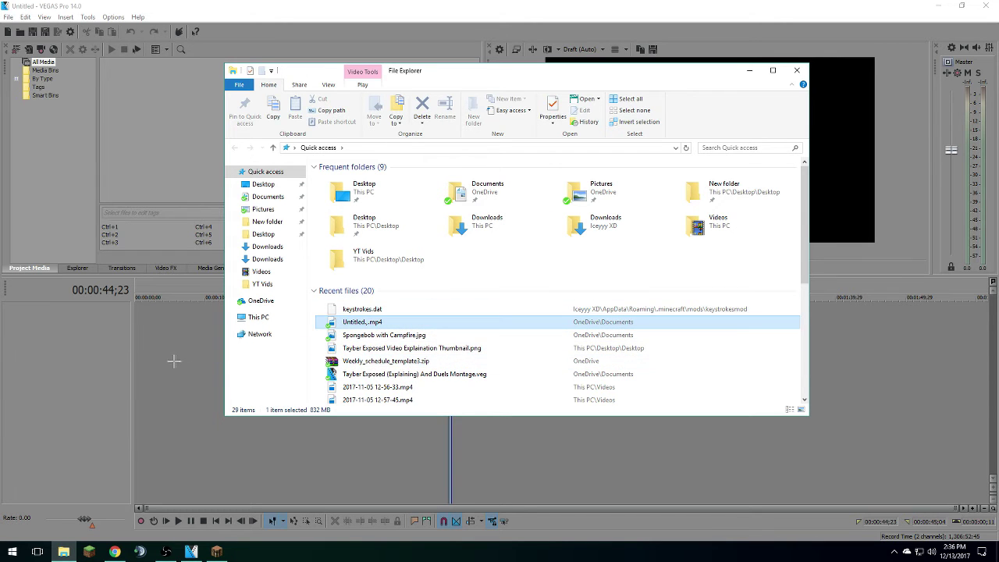
left_click_drag(11, 342, 11, 342)
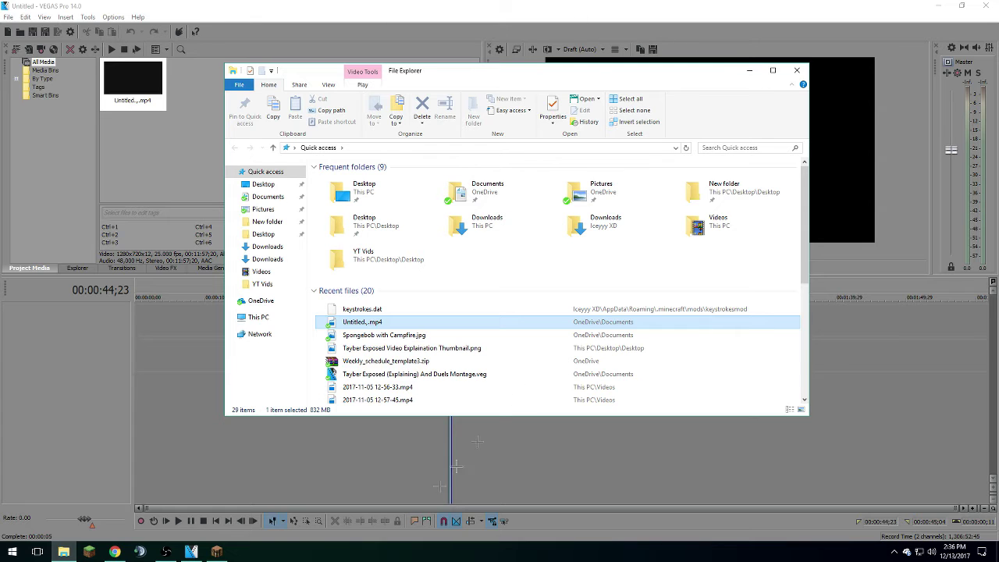
Close File Explorer and set the project video settings to match the added video
left_click(70, 550)
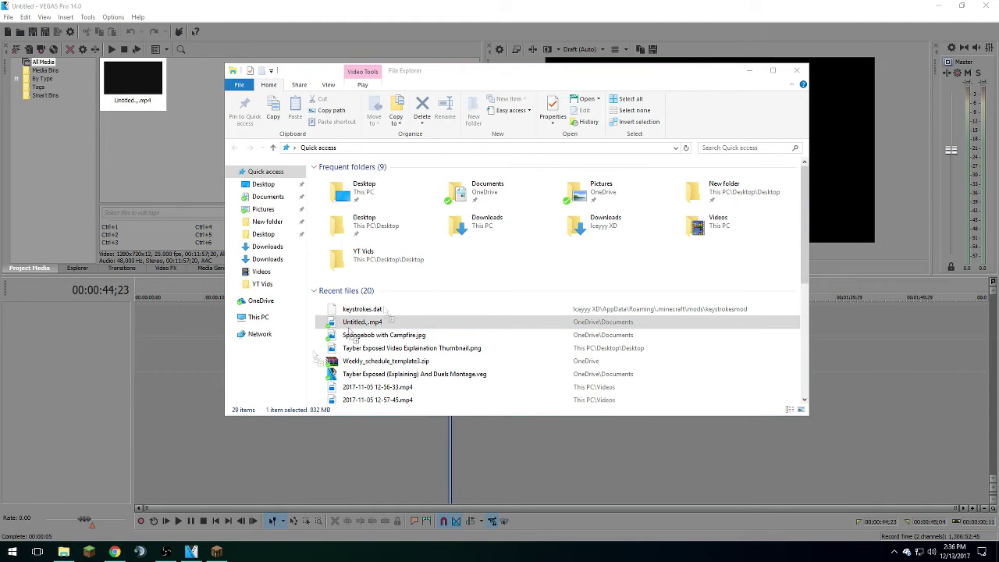
right_click(64, 551)
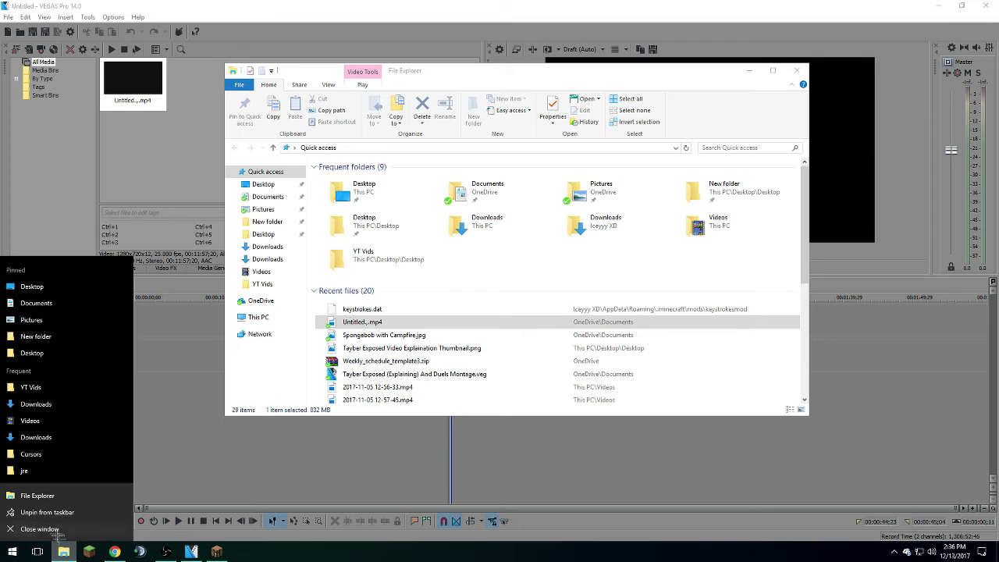
left_click(56, 532)
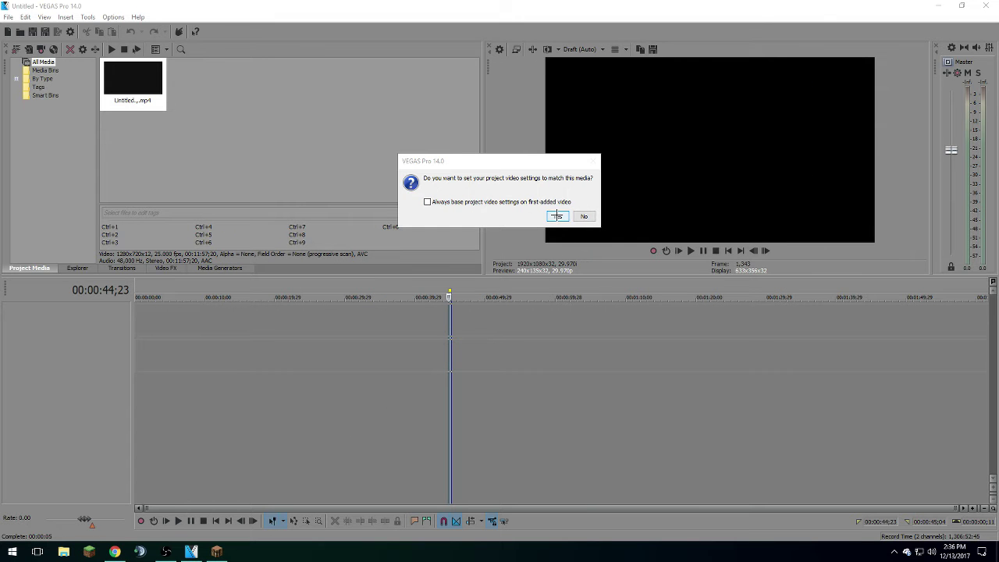
left_click(559, 217)
left_click_drag(601, 414, 135, 414)
left_click_drag(756, 423, 767, 424)
left_click_drag(925, 407, 479, 406)
left_click(711, 429)
Scrub through the video on the timeline and place the playhead at about 00:08:07
left_click_drag(442, 508, 580, 479)
left_click(506, 447)
left_click(451, 426)
left_click(434, 415)
left_click_drag(394, 402, 371, 407)
left_click(373, 405)
left_click_drag(568, 405, 613, 407)
left_click(613, 408)
left_click(621, 406)
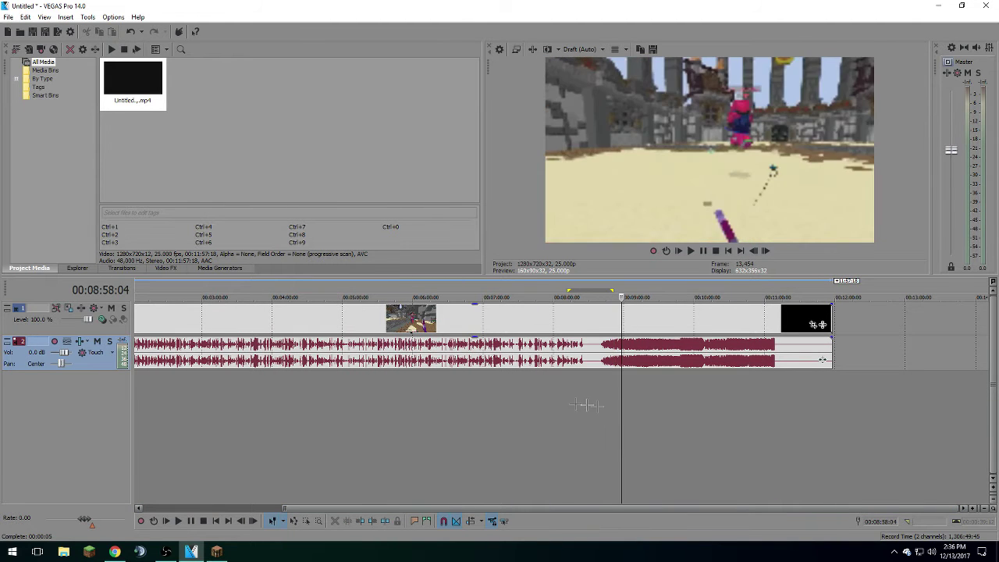
left_click(562, 402)
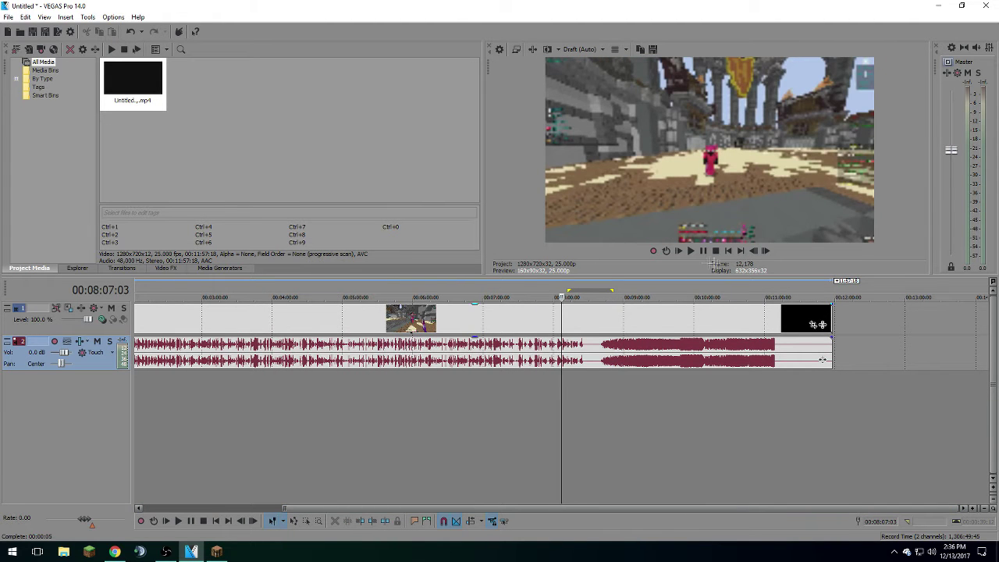
Lower the master volume and play the video from about 00:08:54
left_click_drag(950, 149, 948, 217)
left_click(689, 250)
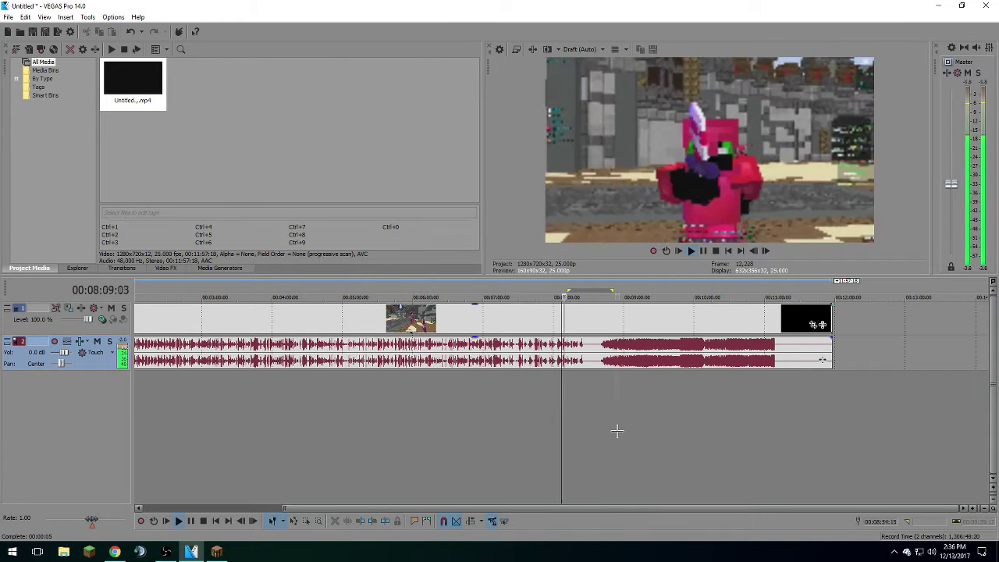
left_click(617, 429)
left_click_drag(950, 183, 950, 198)
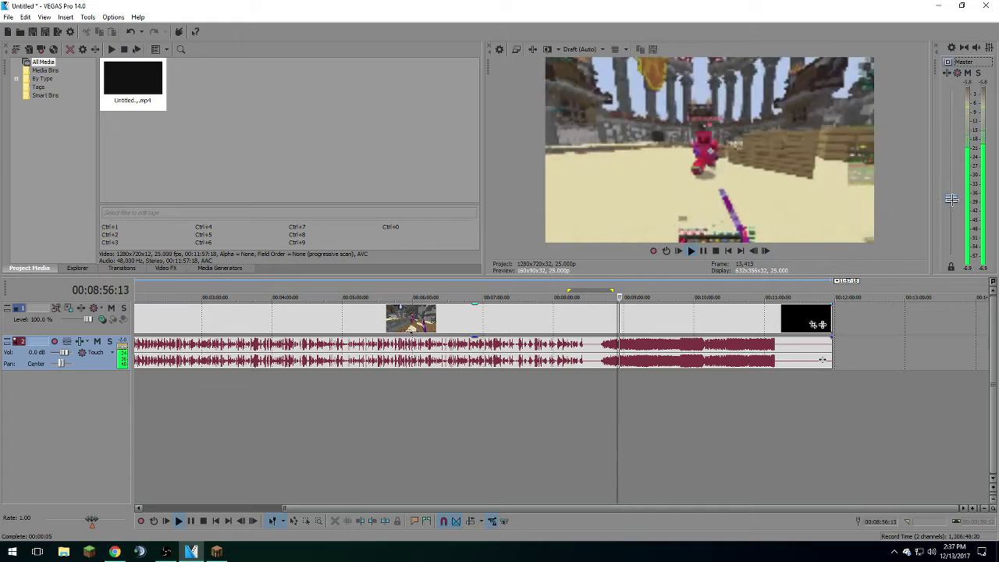
Set the video preview quality to Good (Full)
left_click(580, 50)
mouse_move(578, 87)
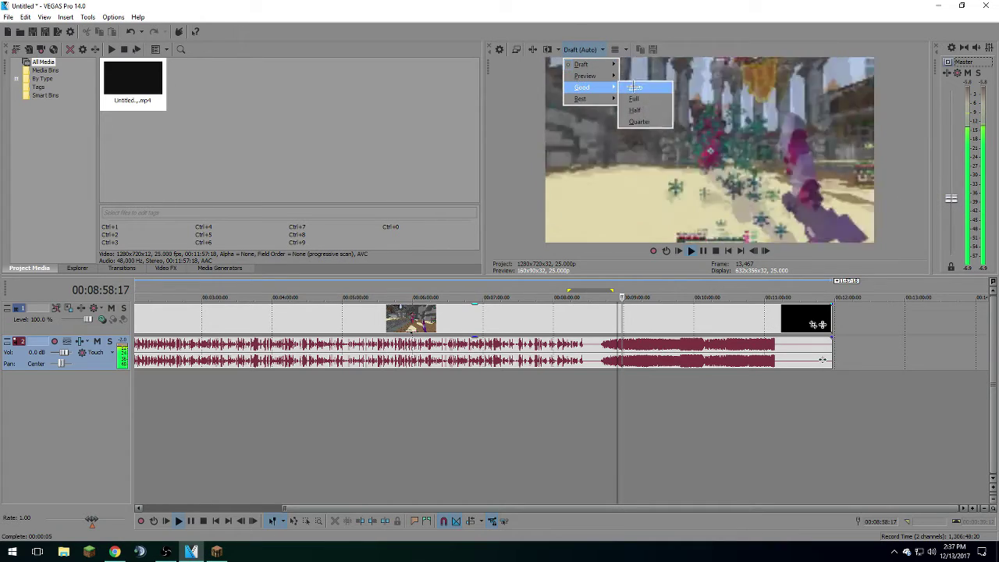
left_click(633, 86)
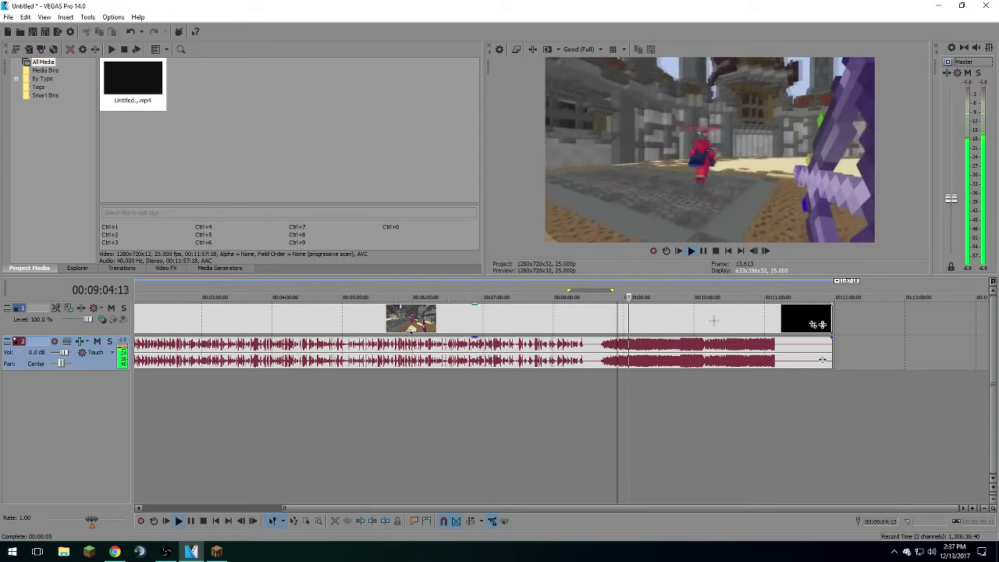
Skip through the final minutes of the video during playback, stop it, and place the playhead at about 00:03:18
left_click(796, 415)
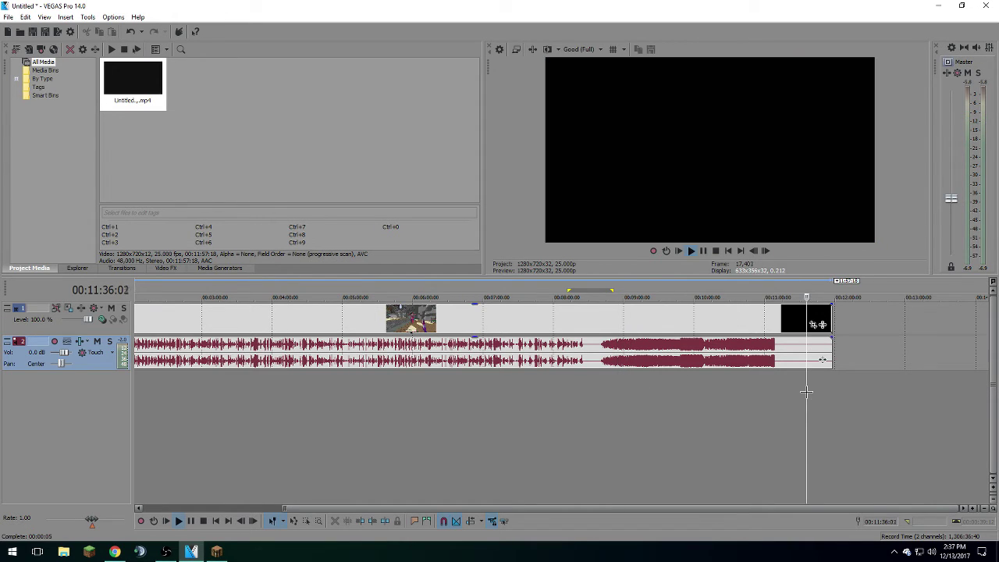
left_click(778, 414)
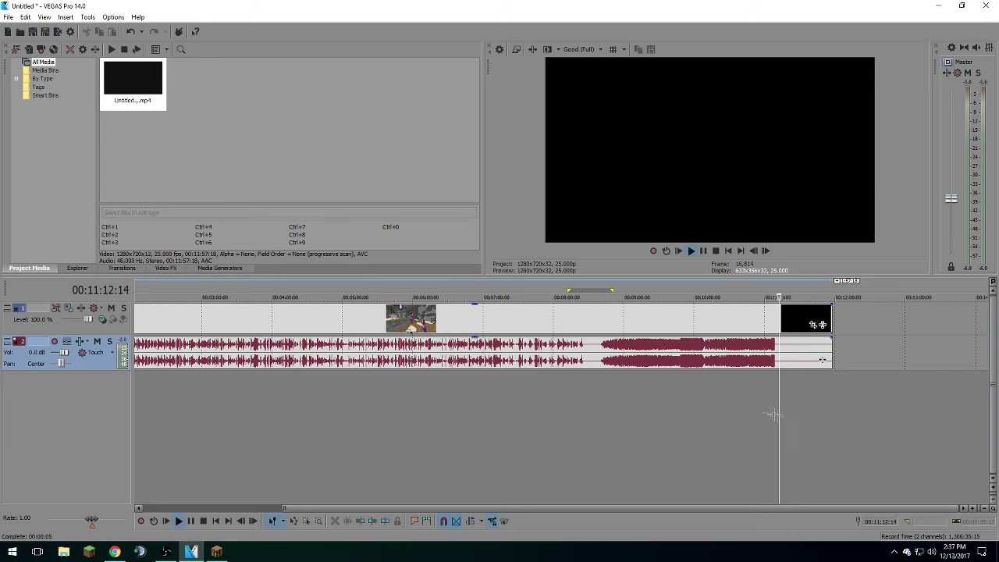
left_click(760, 411)
left_click(738, 408)
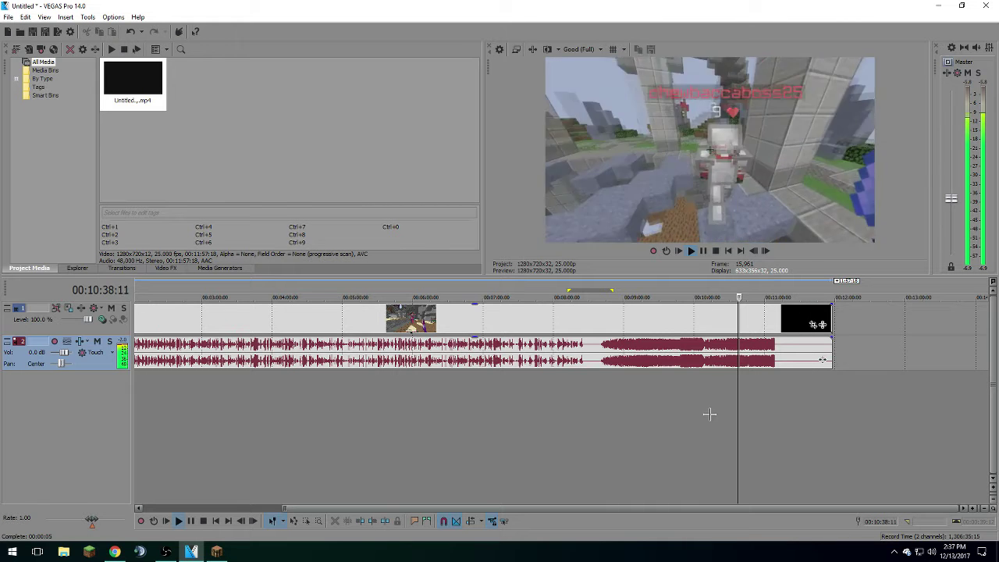
left_click(750, 421)
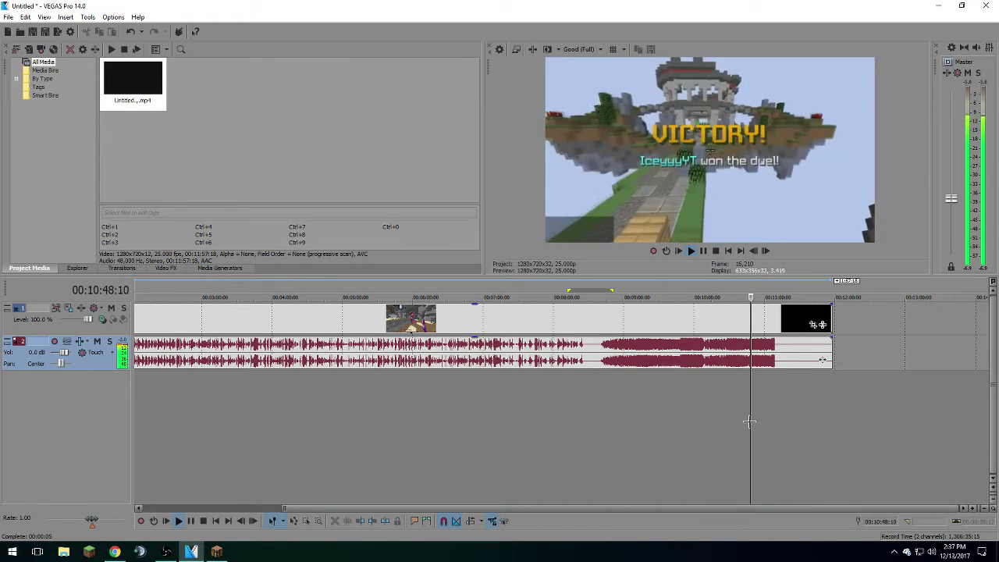
key("space")
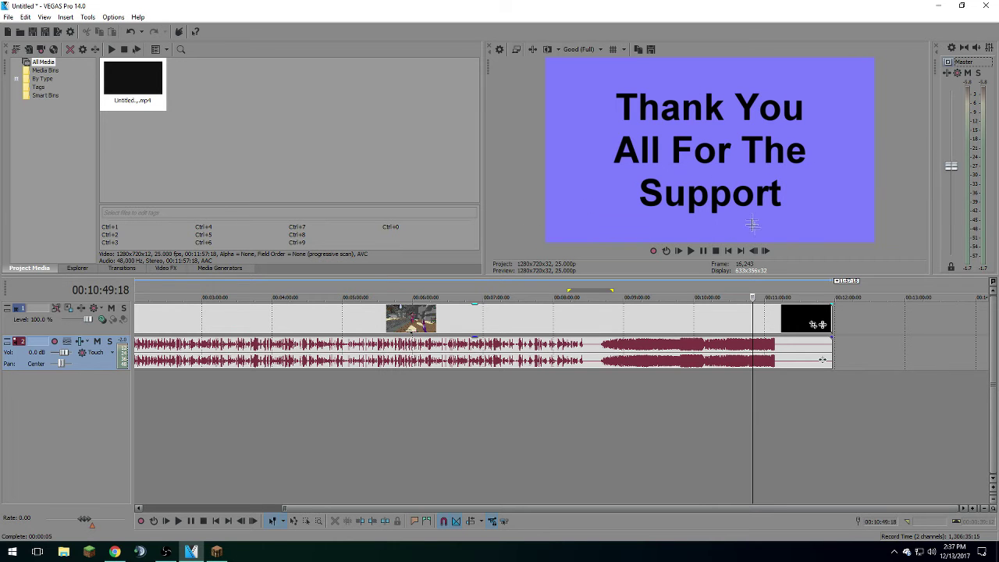
left_click(222, 411)
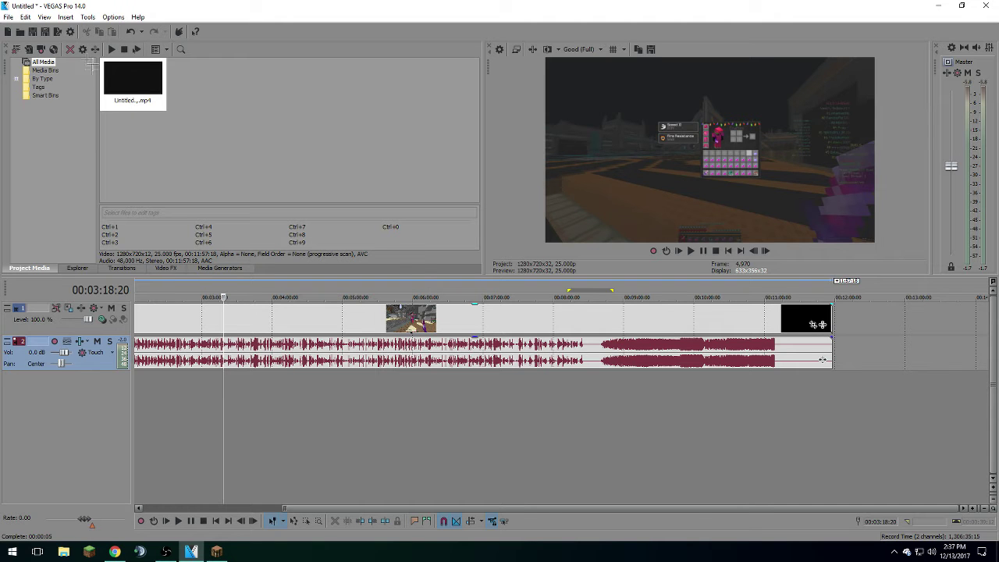
Start rendering the project with the MainConcept AVC/AAC template Internet HD 720p and open the template's custom settings
left_click(9, 17)
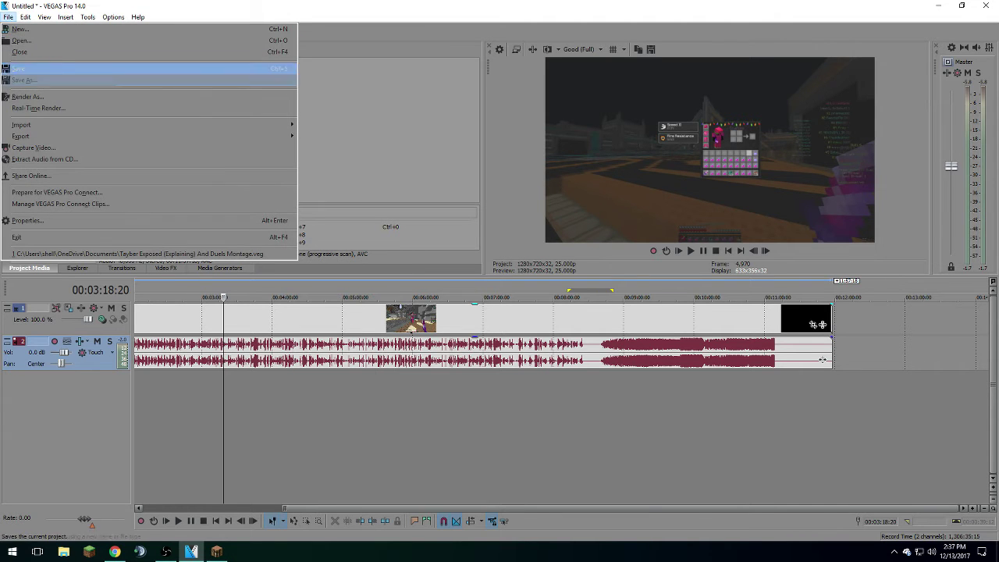
left_click(35, 96)
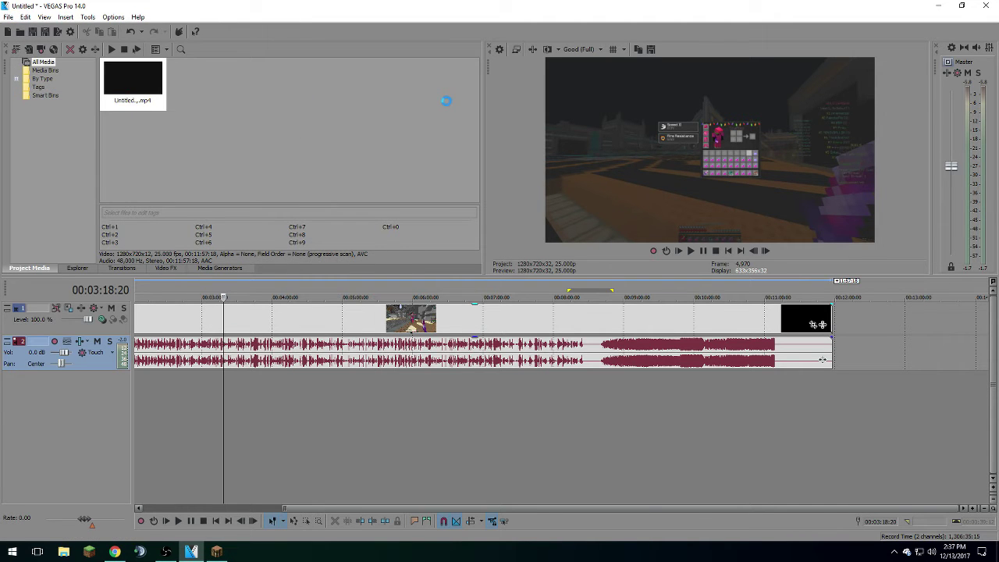
left_click(402, 160)
left_click(383, 301)
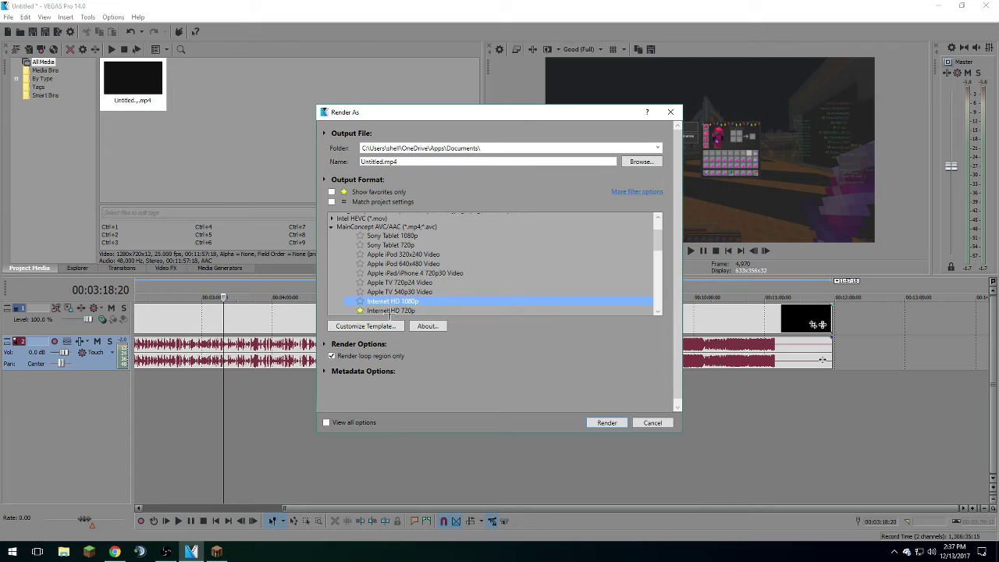
left_click(388, 311)
left_click(365, 326)
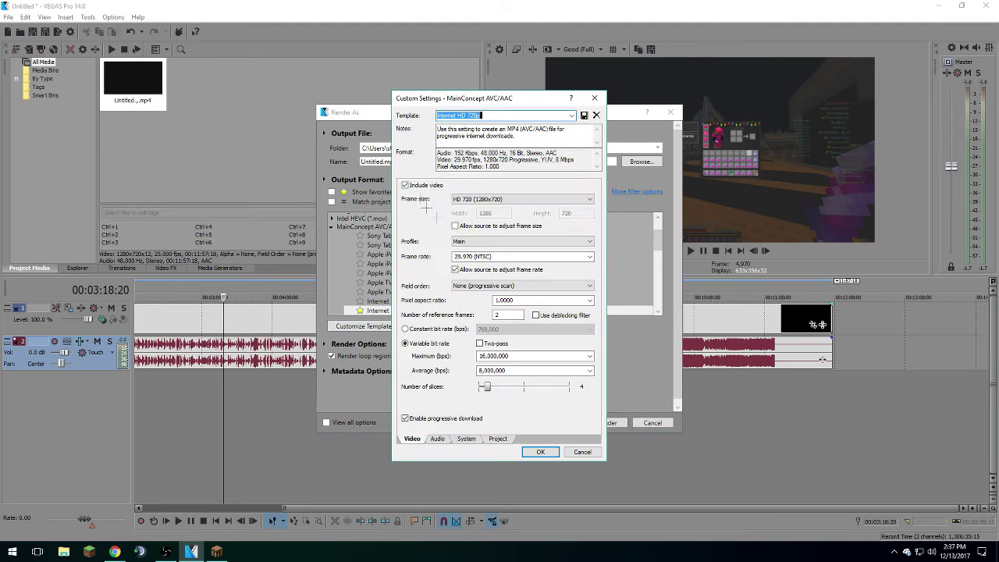
Examine the available frame rate, profile and frame size options in the template's video settings
left_click(591, 258)
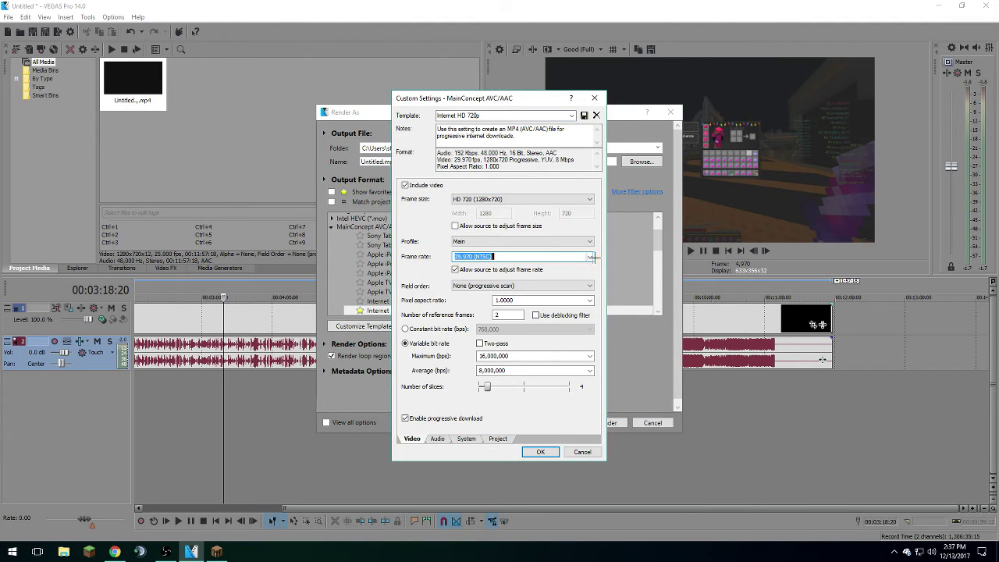
left_click(591, 258)
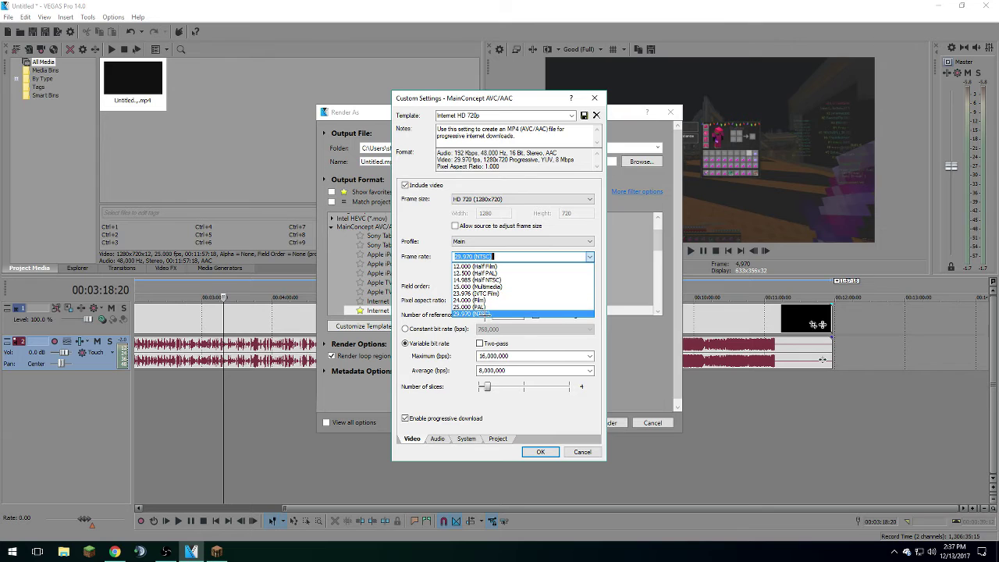
left_click(498, 257)
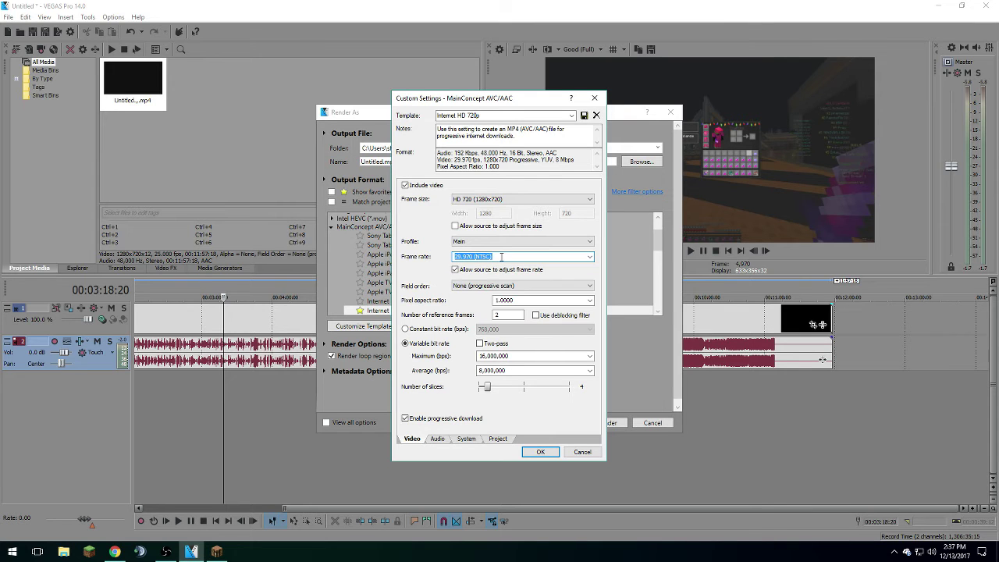
left_click(590, 257)
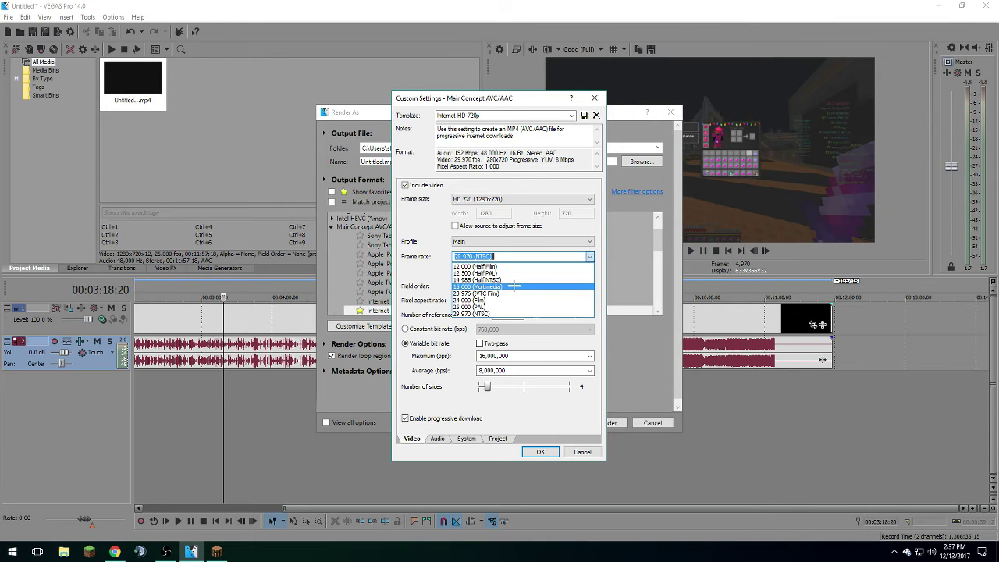
left_click(553, 257)
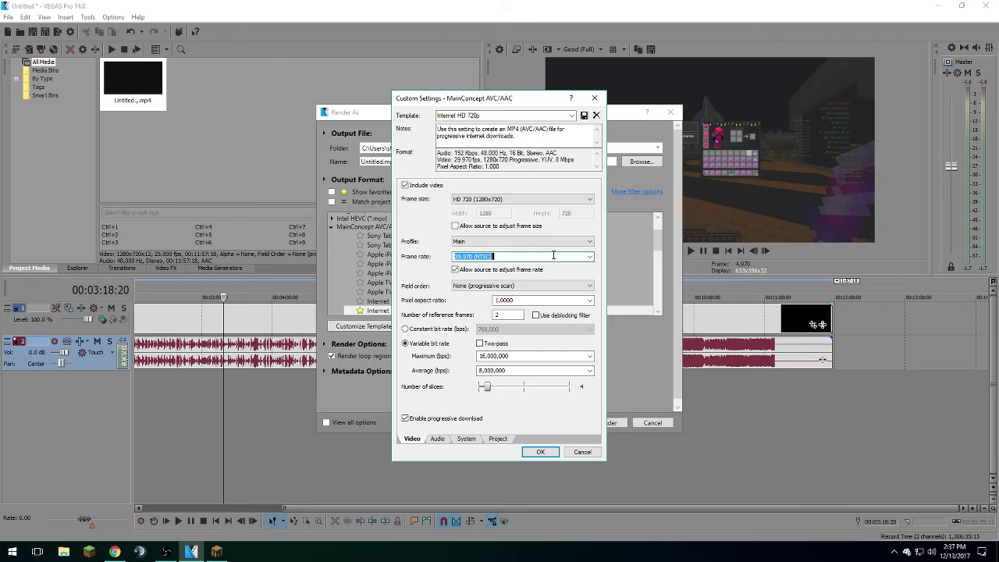
left_click(467, 241)
left_click(460, 241)
left_click(458, 241)
left_click(459, 241)
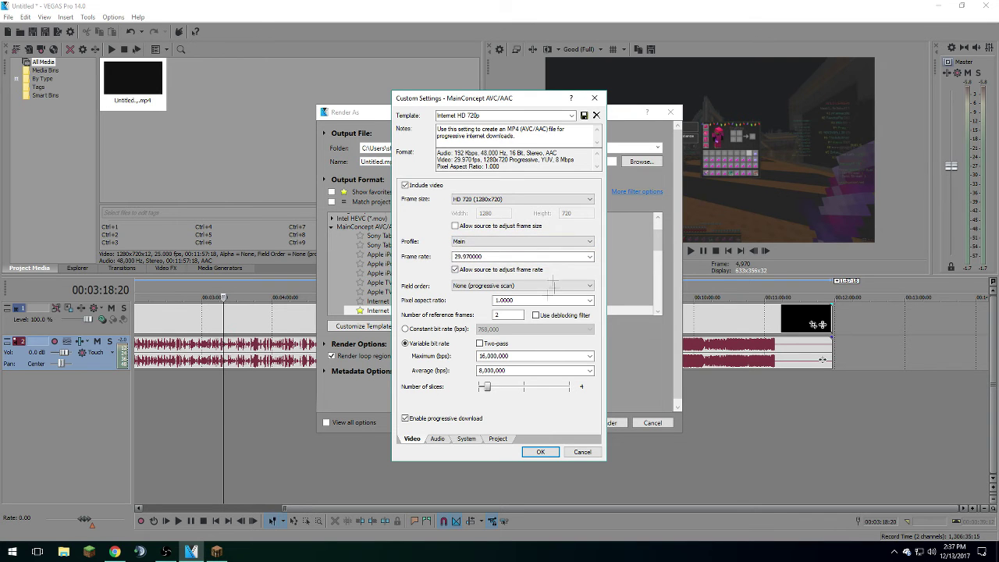
left_click(463, 199)
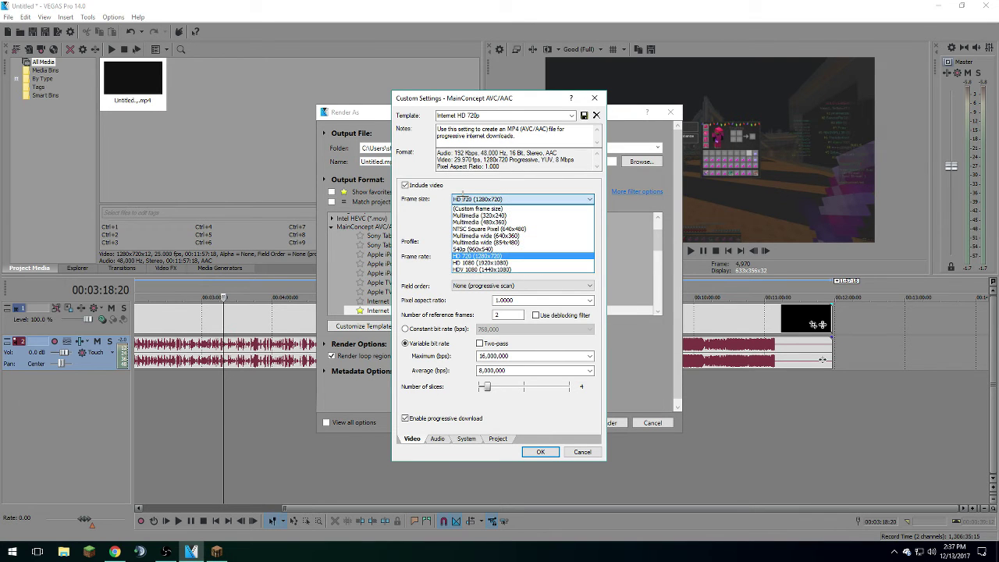
left_click(462, 195)
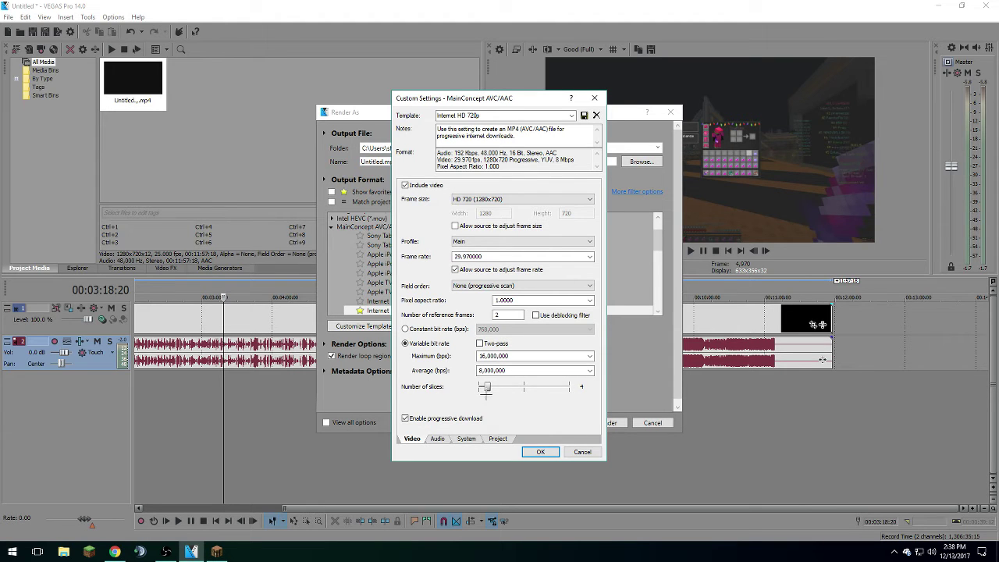
Look through the template's audio, system and project settings and set the video rendering quality to Best
left_click(438, 439)
left_click(467, 438)
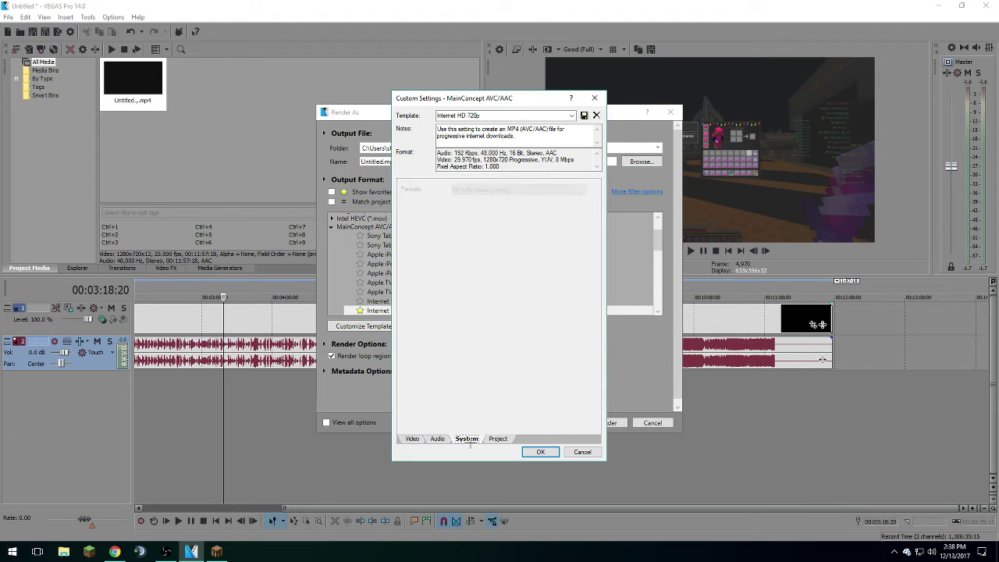
left_click(499, 439)
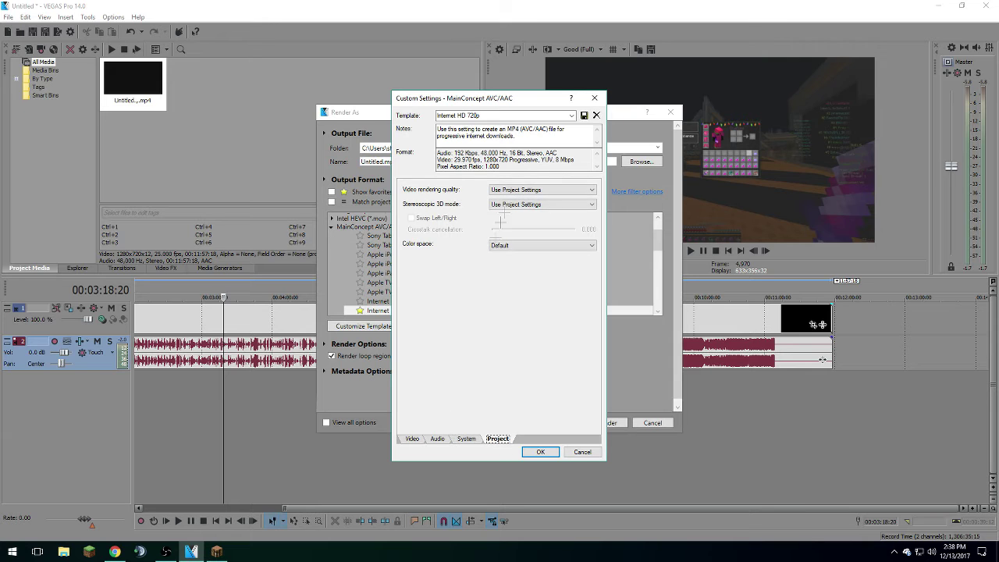
left_click(498, 190)
left_click(501, 190)
left_click(501, 205)
left_click(502, 205)
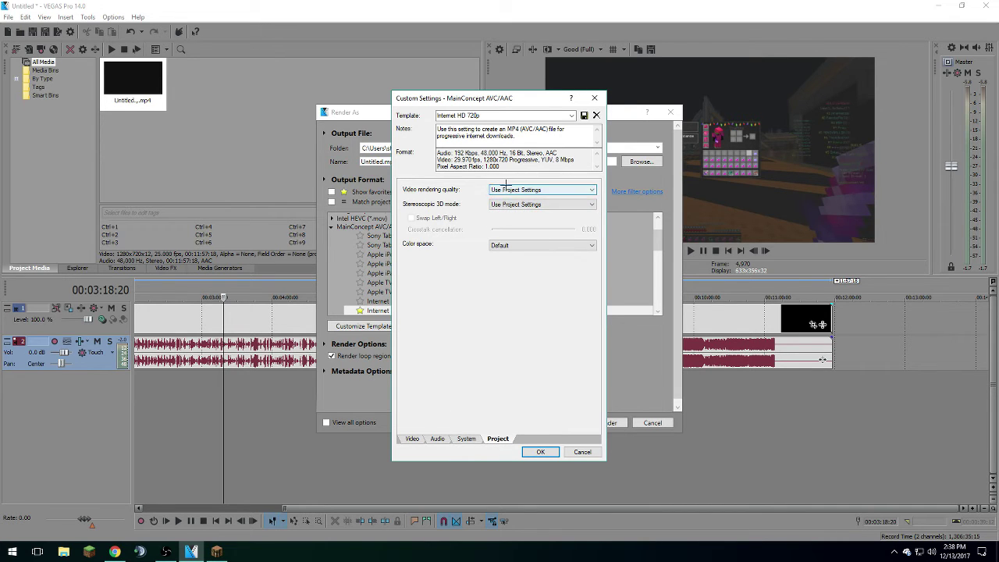
left_click(506, 188)
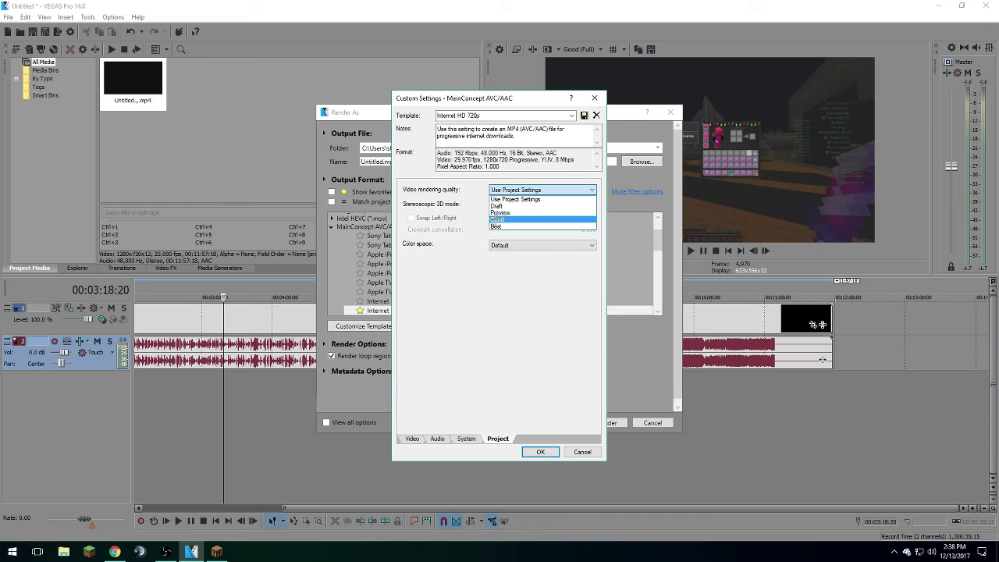
left_click(500, 225)
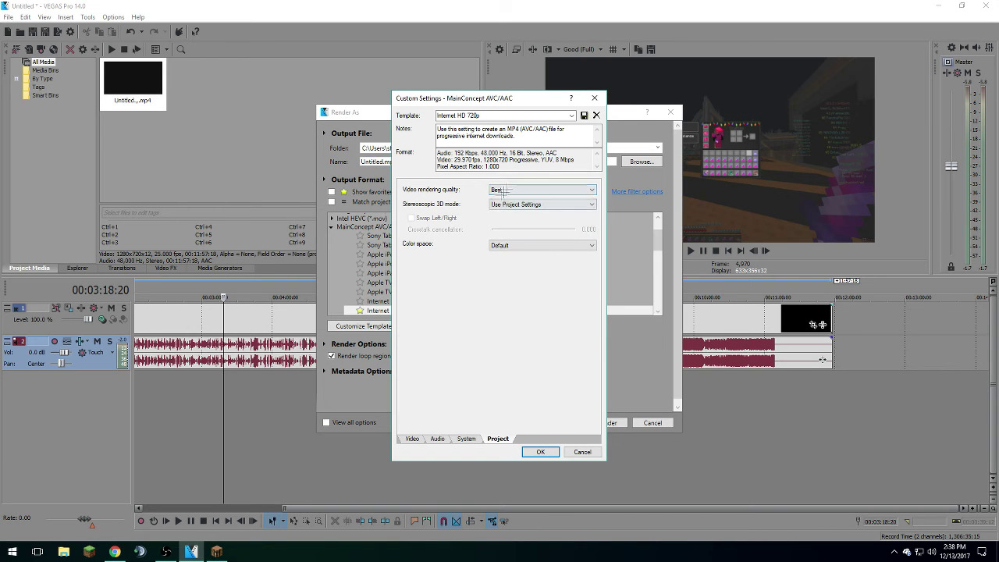
Set the template's video profile to High and check the field order options
left_click(413, 439)
left_click(456, 242)
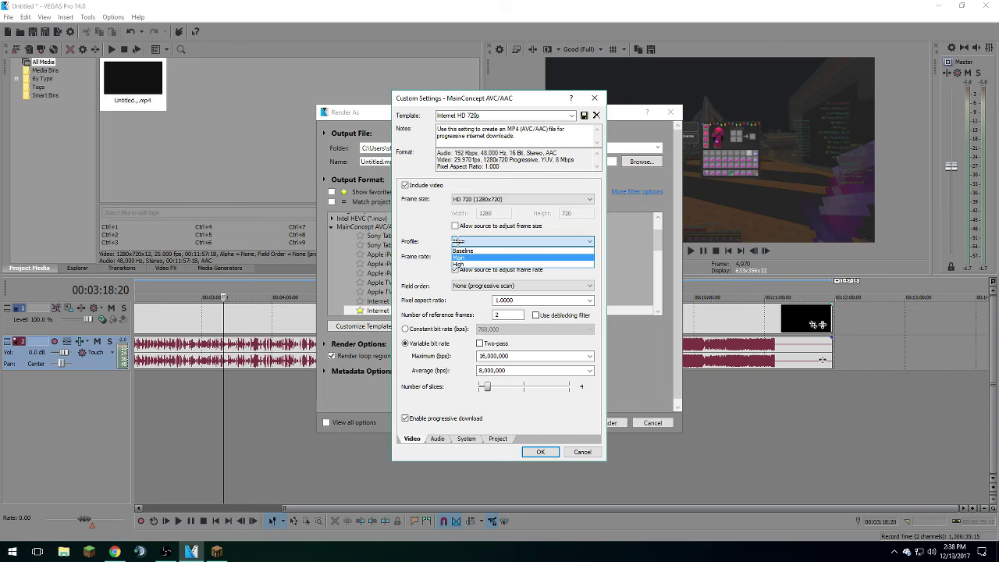
left_click(458, 264)
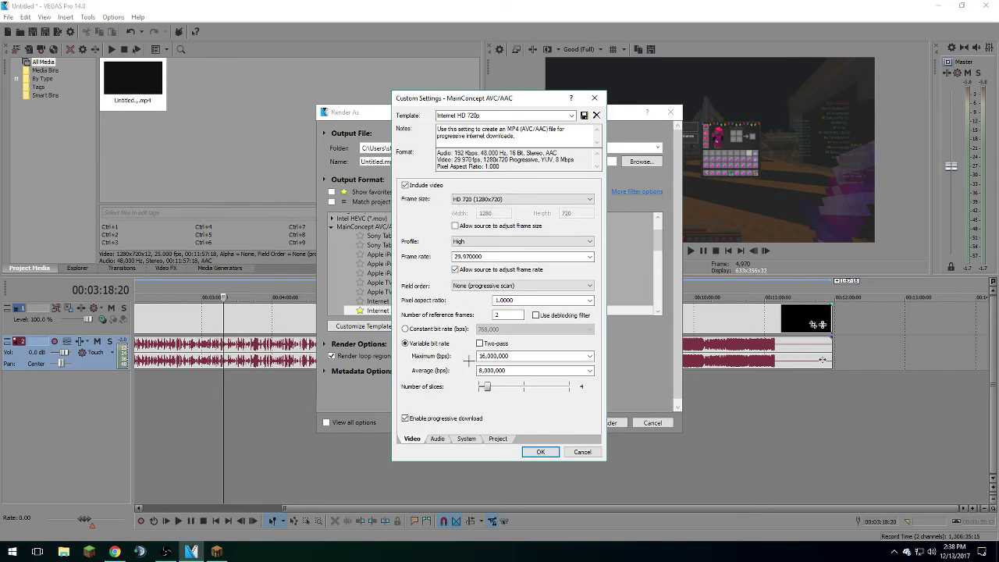
left_click(460, 285)
left_click(458, 284)
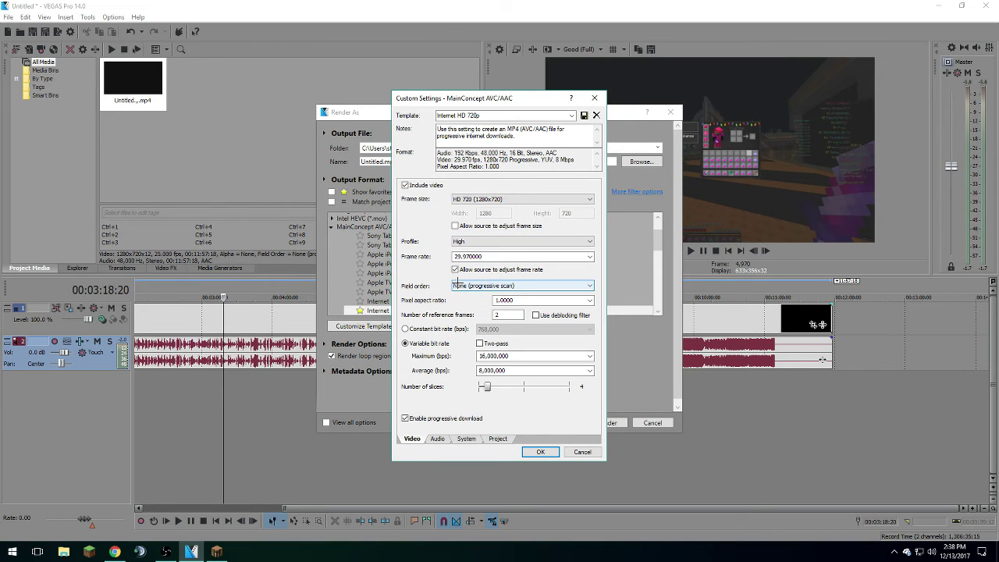
Set the template's frame rate to 50 and accept the custom settings
left_click(540, 256)
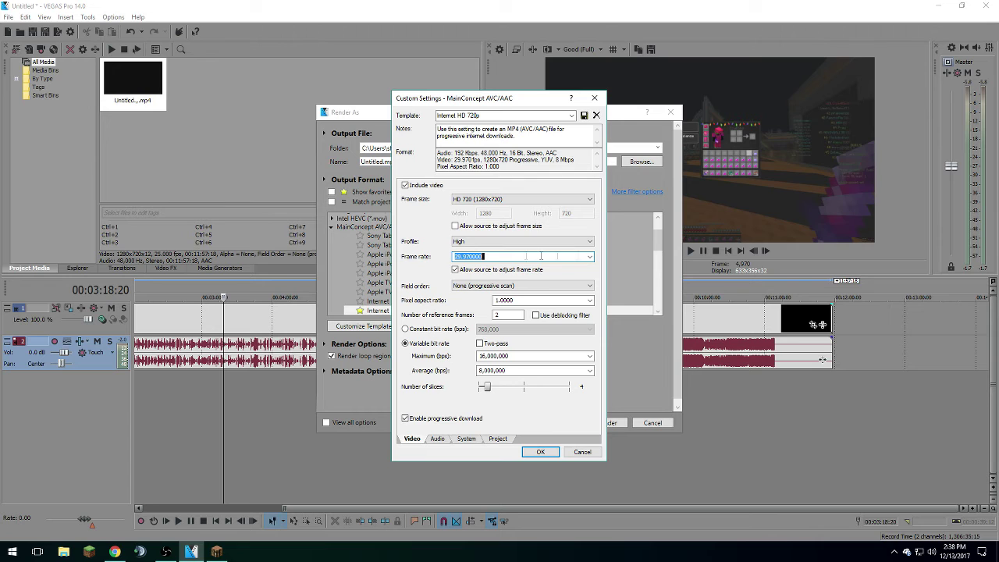
type("5000")
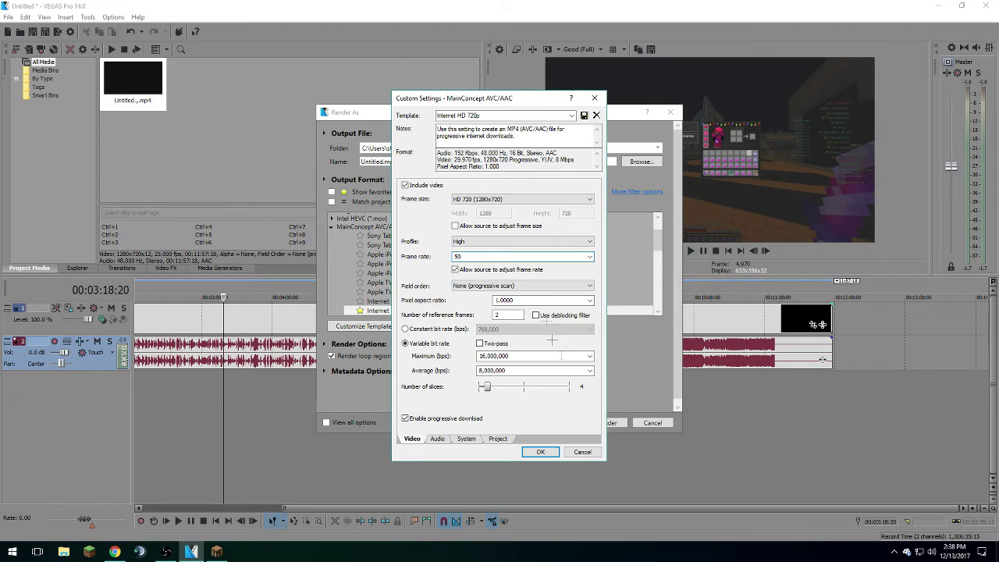
left_click(412, 438)
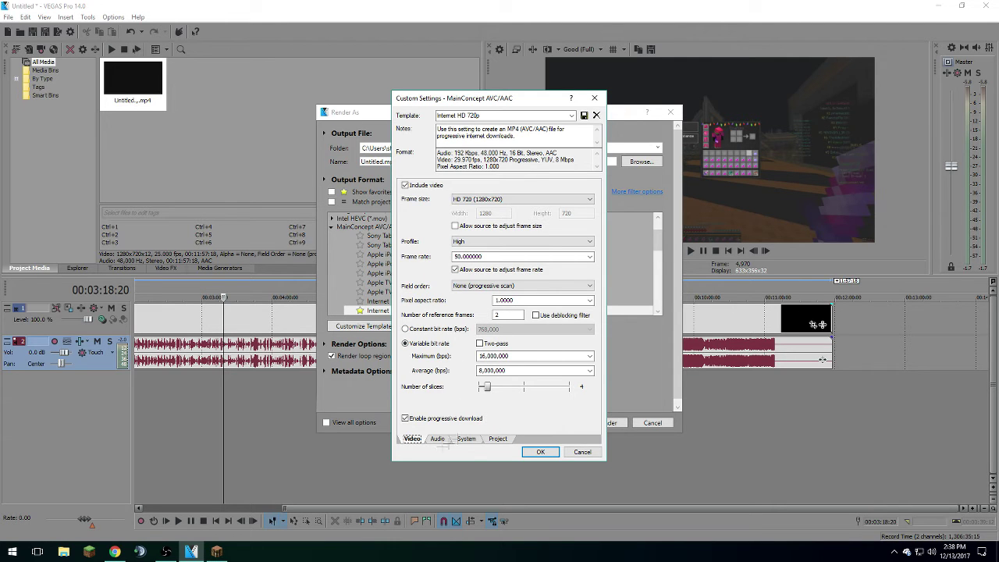
left_click(540, 452)
Reopen the custom settings of the modified Internet HD 720p template and close them again
left_click(361, 236)
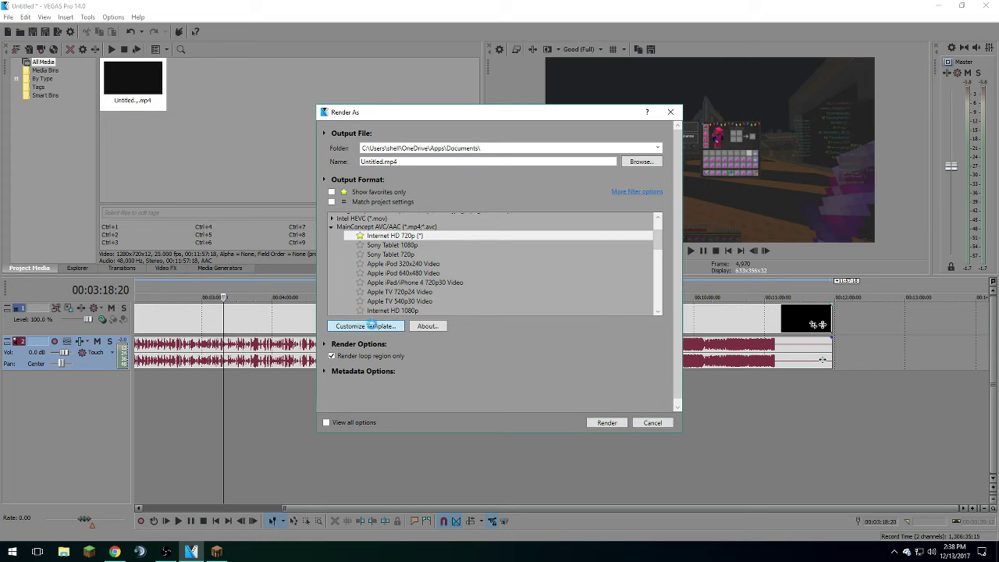
left_click(366, 326)
left_click(594, 98)
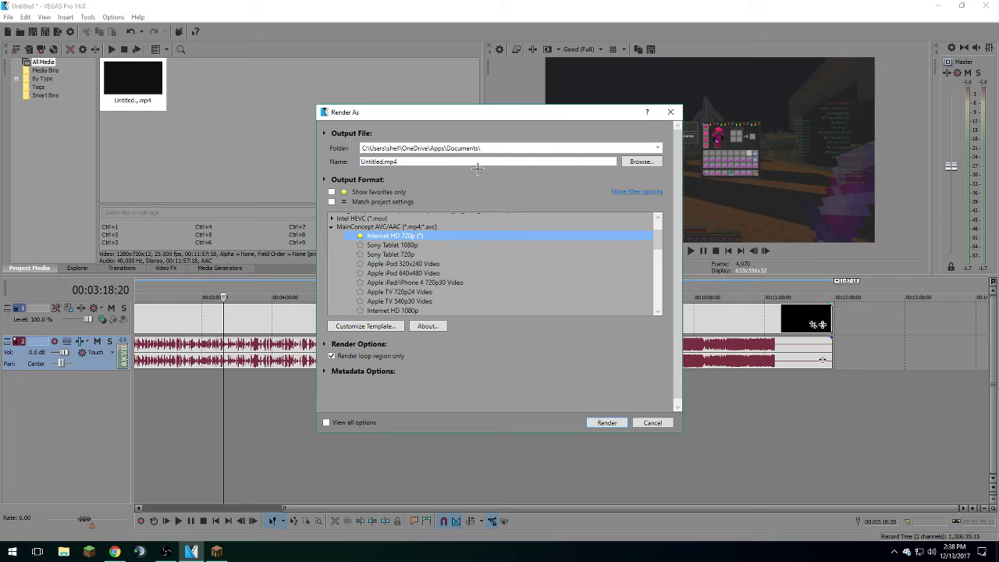
Point out the output file name Untitled.mp4 and cancel the render setup
left_click(380, 160)
double_click(384, 161)
left_click(396, 161)
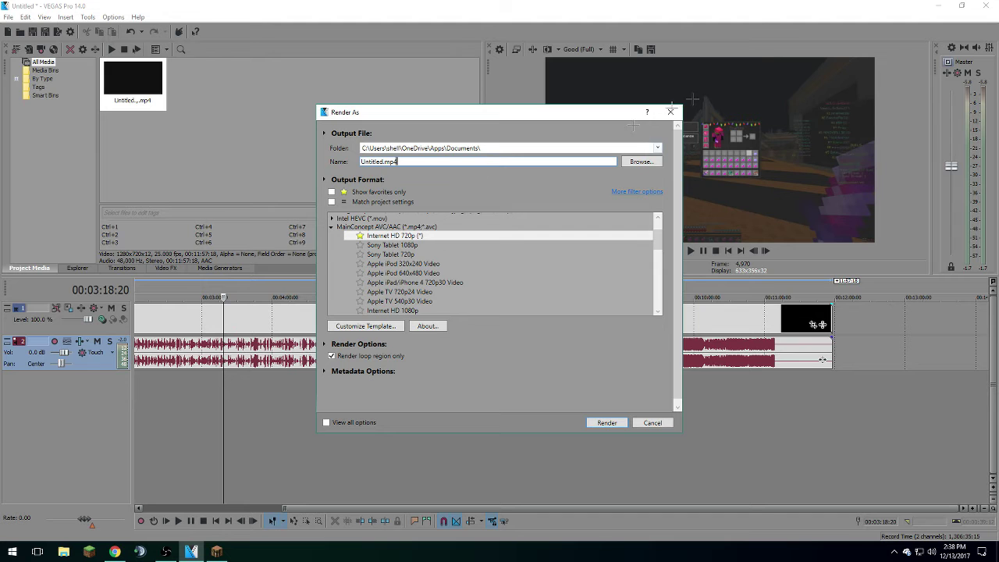
left_click(652, 422)
Bring the start of the timeline into view and place the playhead at about 00:04:03
left_click_drag(714, 455, 167, 406)
left_click_drag(583, 403, 591, 402)
left_click_drag(804, 406, 134, 407)
left_click(419, 391)
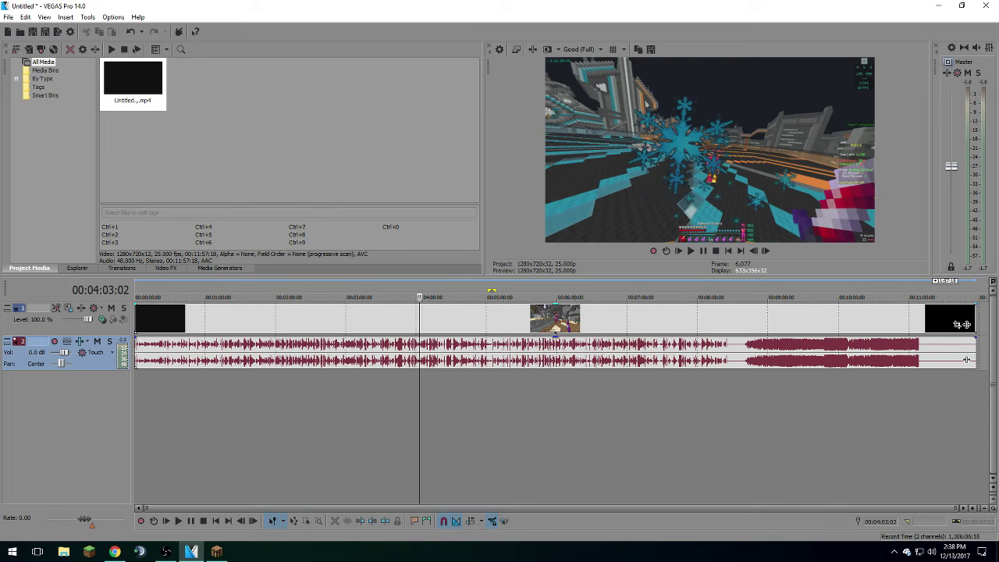
Close VEGAS Pro without saving the changes to the project
left_click(986, 5)
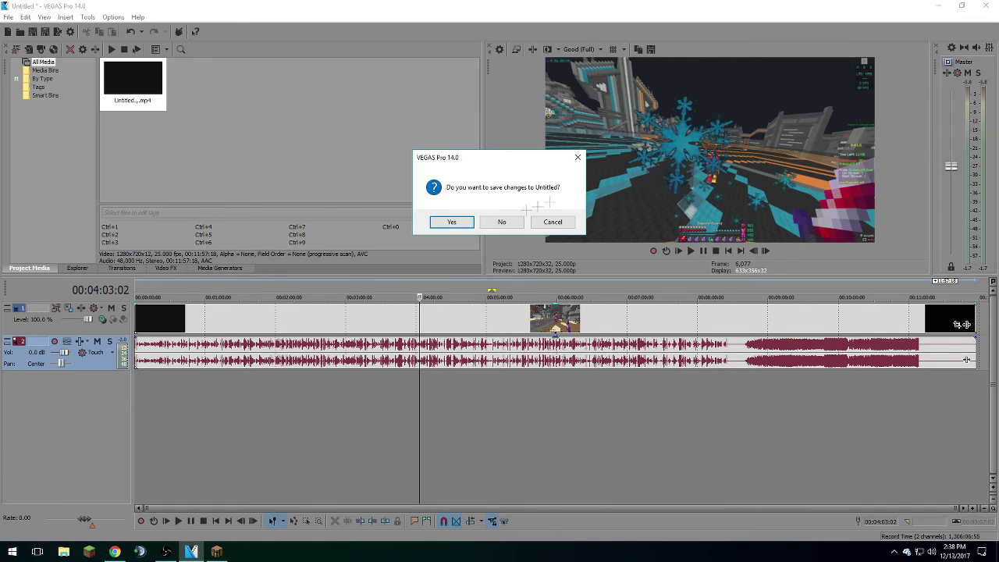
left_click(502, 221)
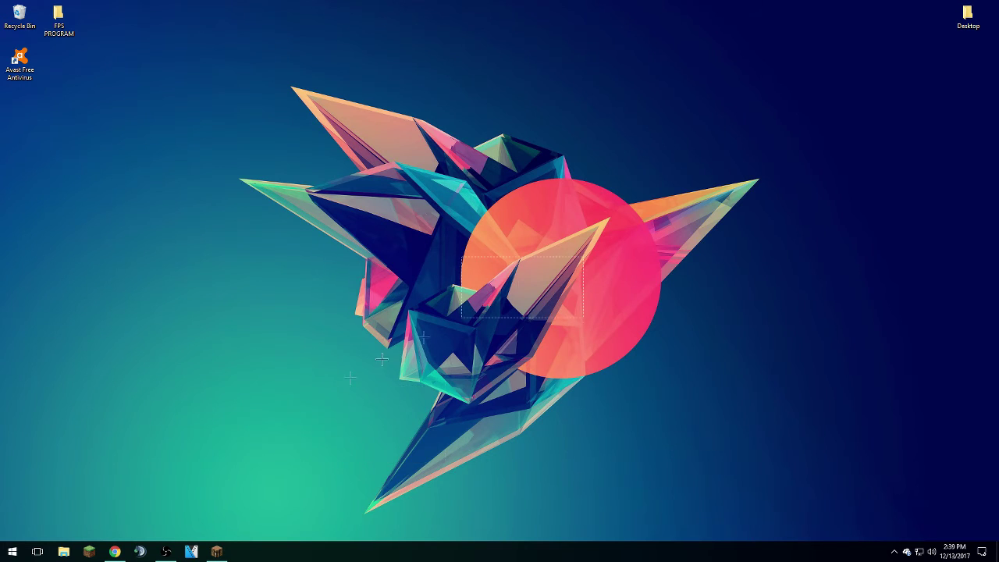
Switch to the running Minecraft 1.8.9 game, maximize its window and load the singleplayer world Test for FPS
left_click(216, 552)
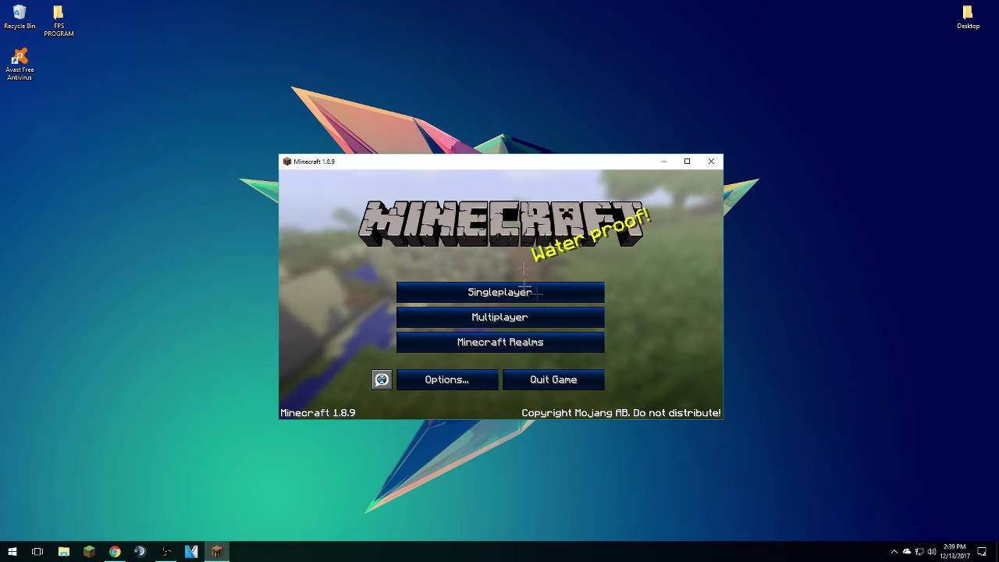
left_click(687, 161)
left_click(500, 203)
left_click(409, 72)
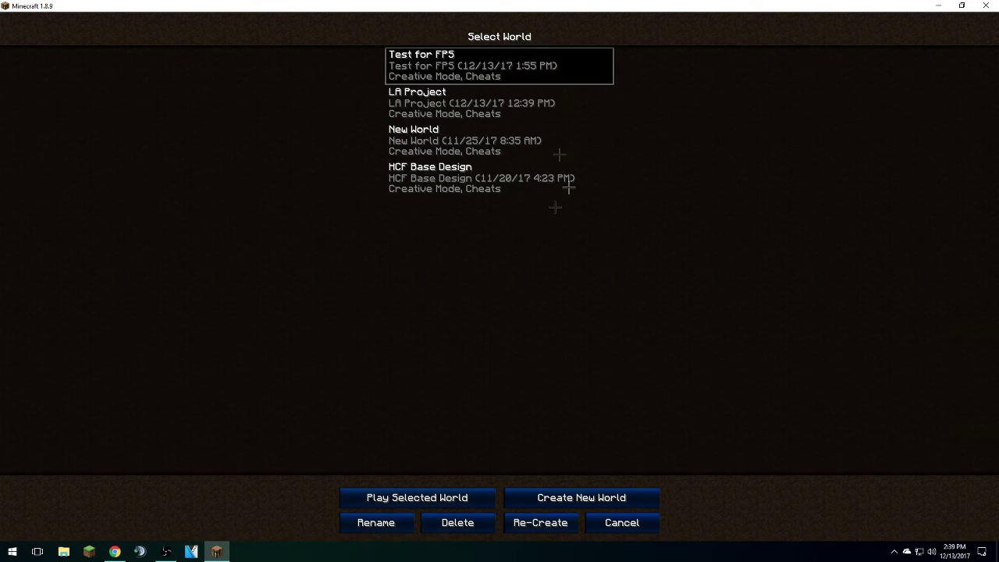
double_click(401, 71)
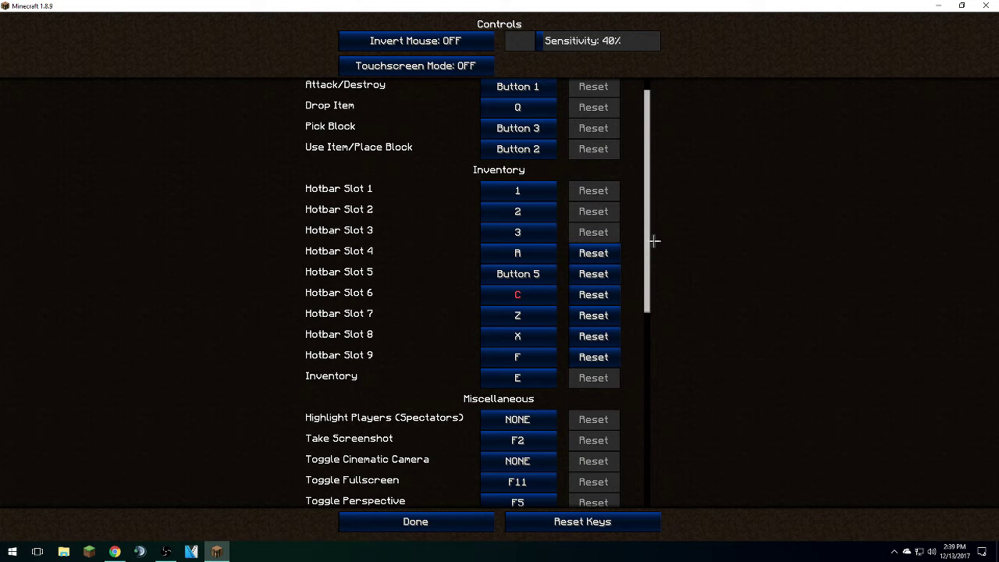
Bind the Zoom control to the left Alt key (LMENU) and return to the world
scroll(654, 241, "down", 18)
left_click(517, 337)
key("alt")
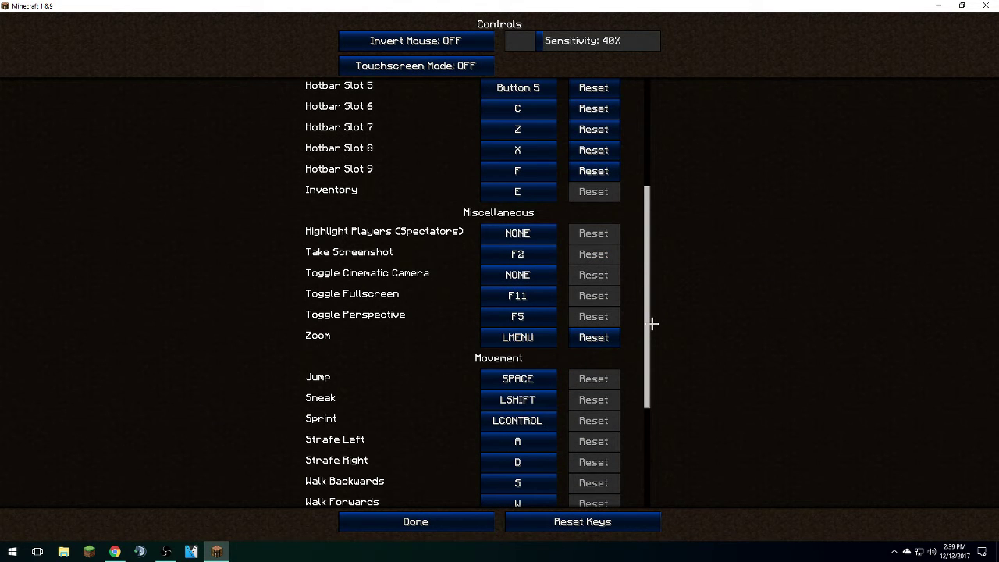
left_click(538, 322)
key("F4")
key("Escape")
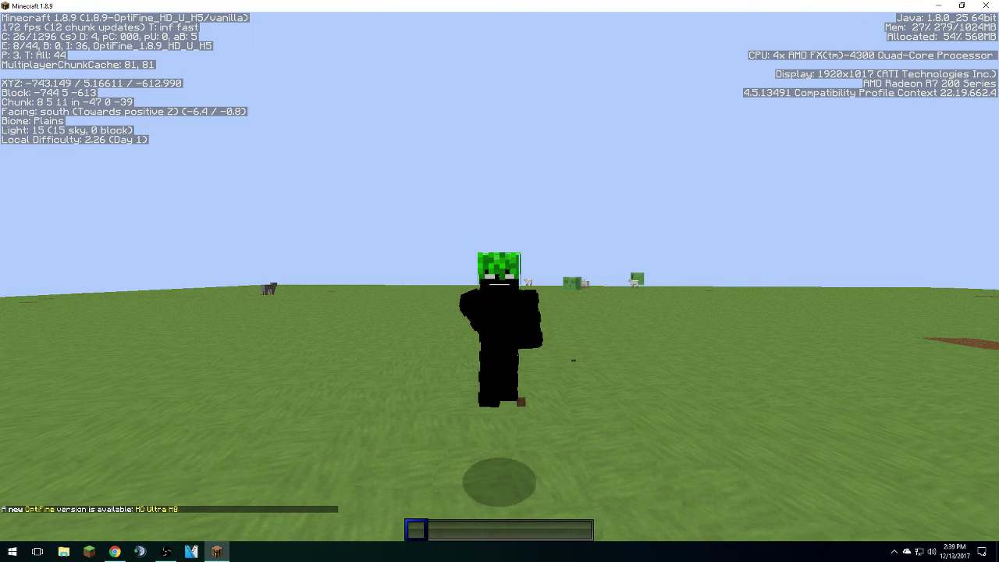
Open the game's video settings and set the render distance to 4 Short
key("Escape")
left_click(437, 237)
left_click(414, 200)
left_click_drag(554, 97, 520, 96)
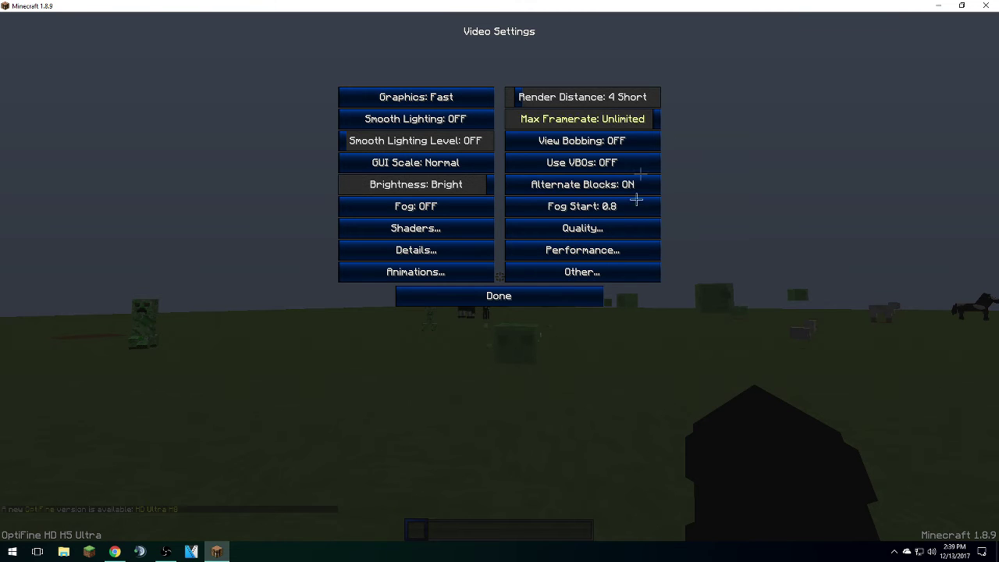
Turn all animations off, re-enable only Potion Particles and Redstone Animated, and set Particles to All
left_click(409, 278)
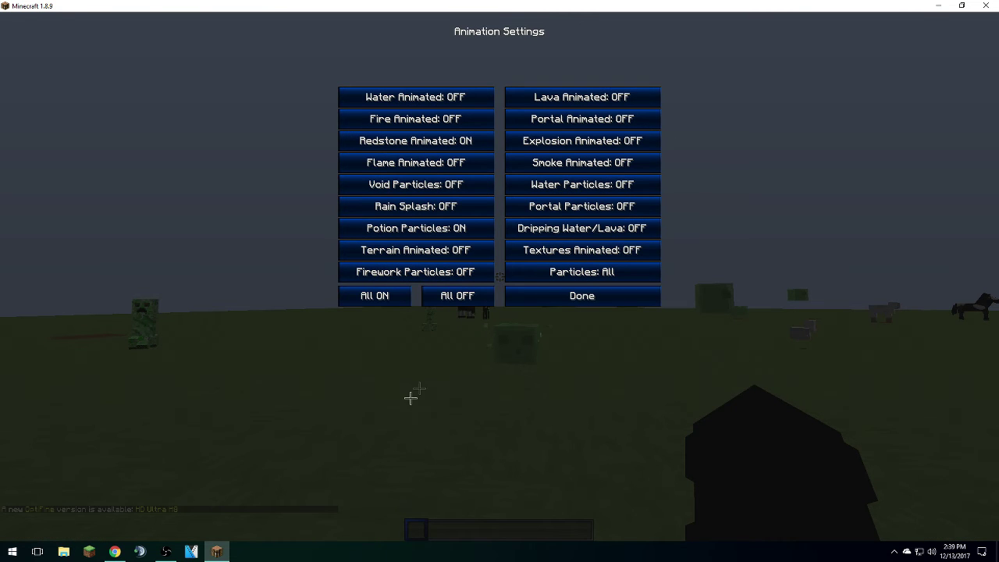
left_click(448, 298)
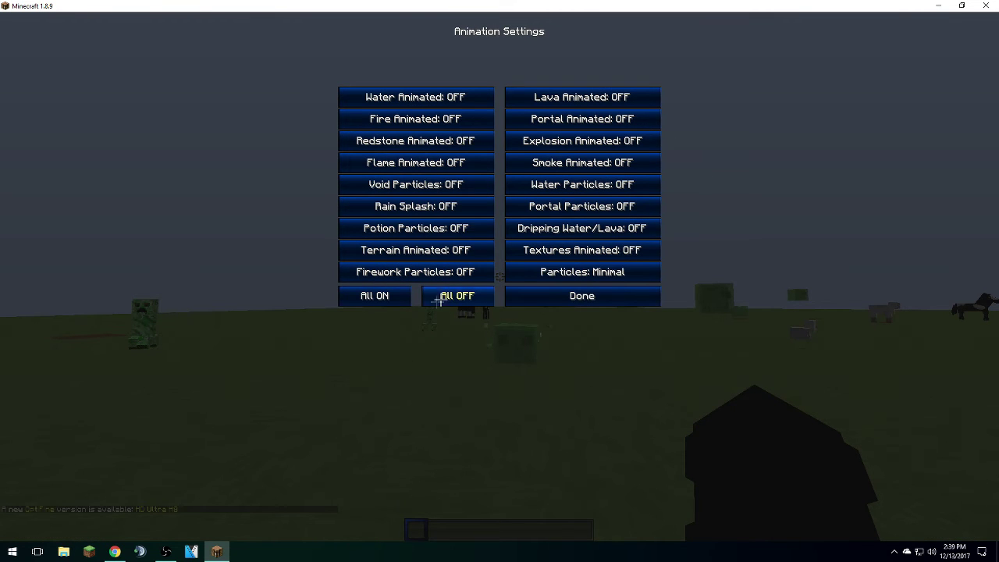
left_click(402, 233)
left_click(398, 148)
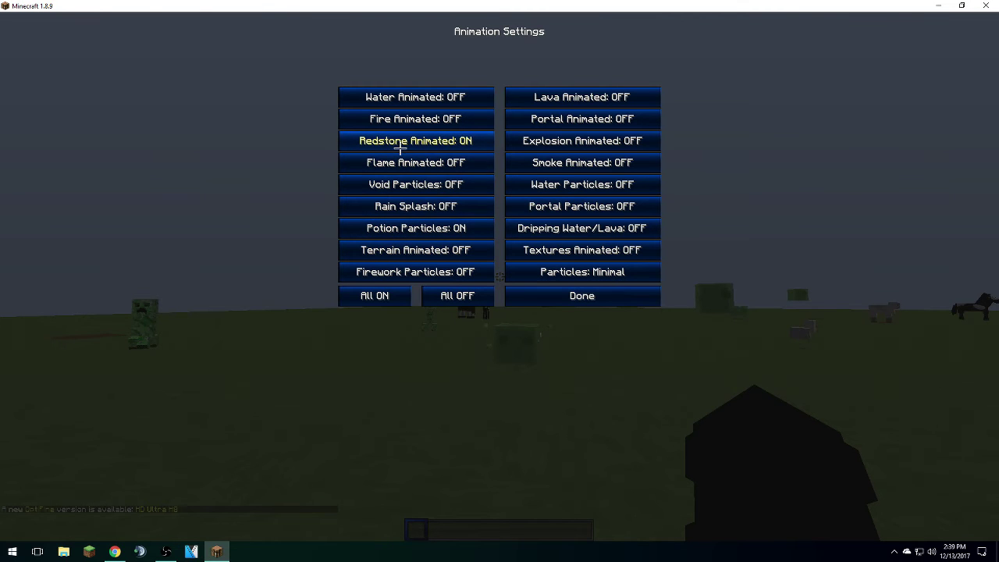
left_click(612, 275)
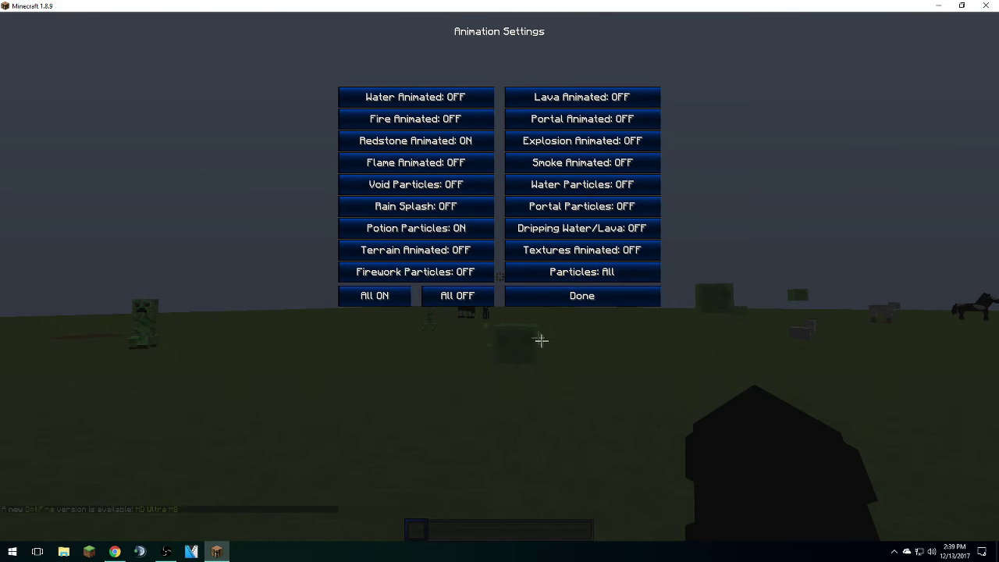
left_click(546, 299)
Review the performance settings and the quality settings without changing them
left_click(568, 248)
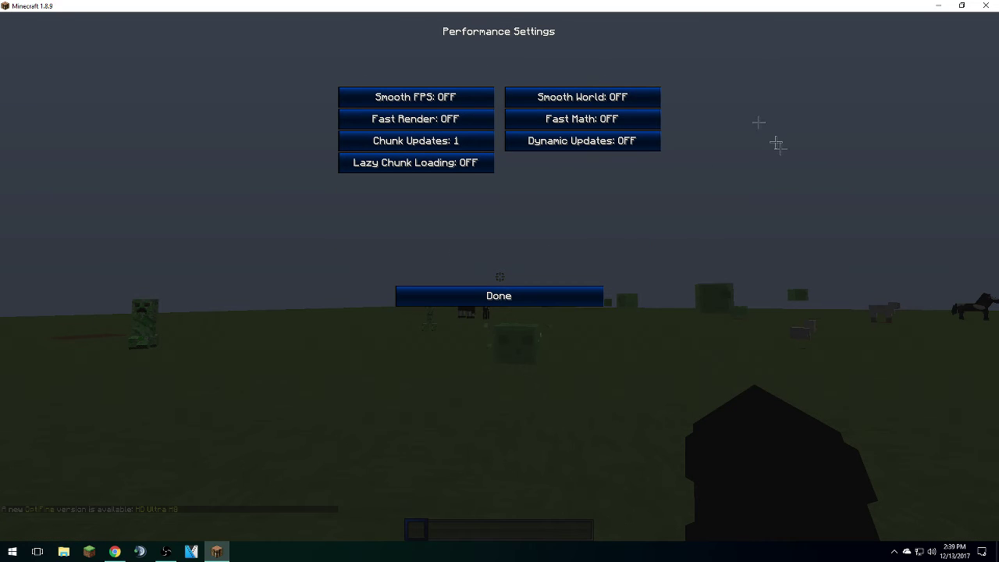
left_click(597, 295)
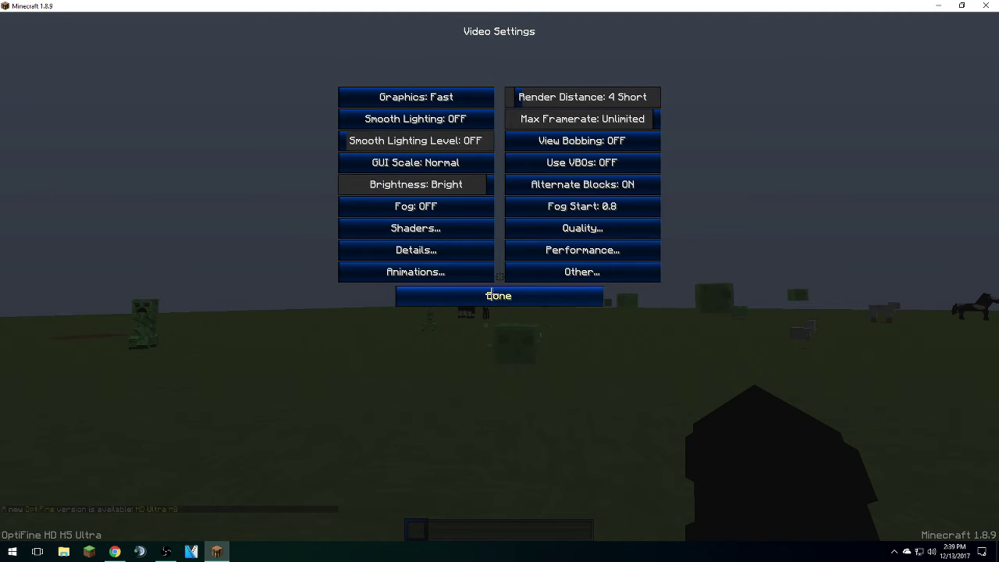
left_click(557, 230)
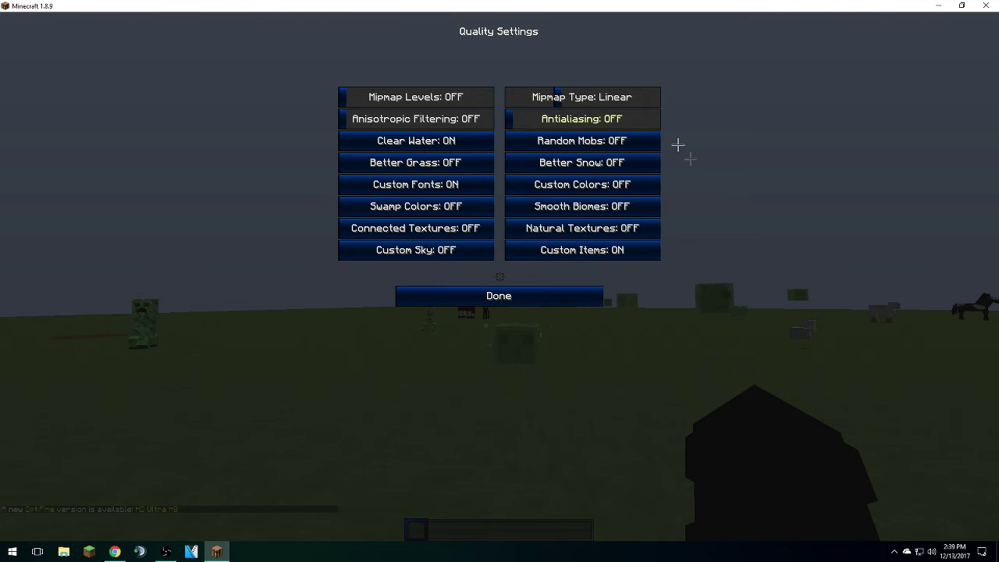
left_click(476, 295)
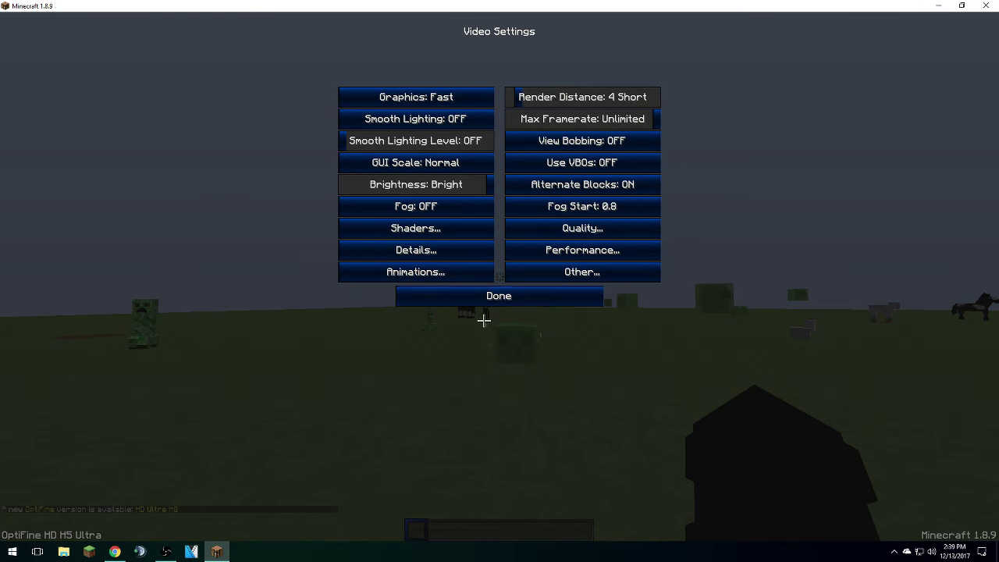
Review the animation, detail and shader settings, then return to the world
left_click(415, 274)
left_click(546, 299)
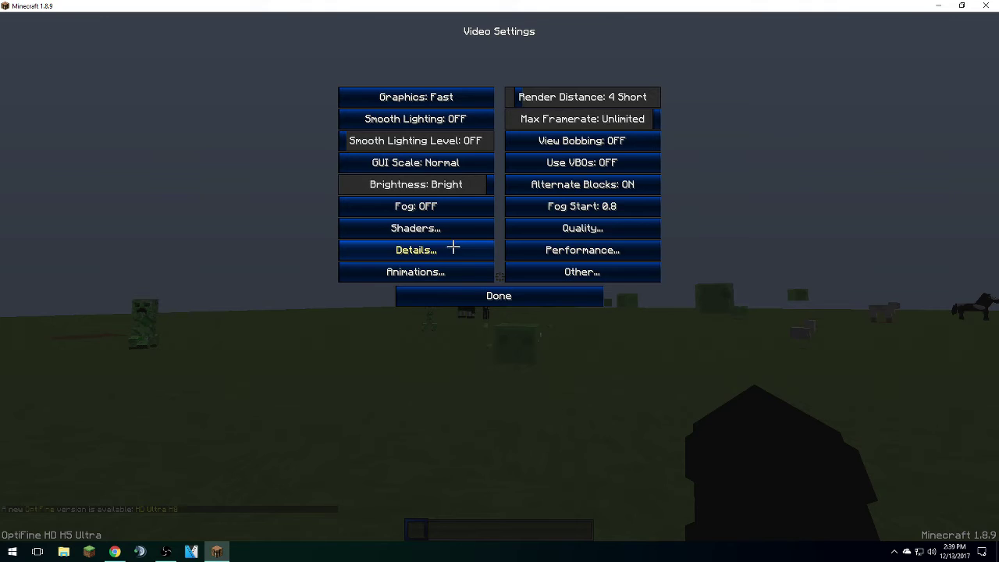
left_click(452, 248)
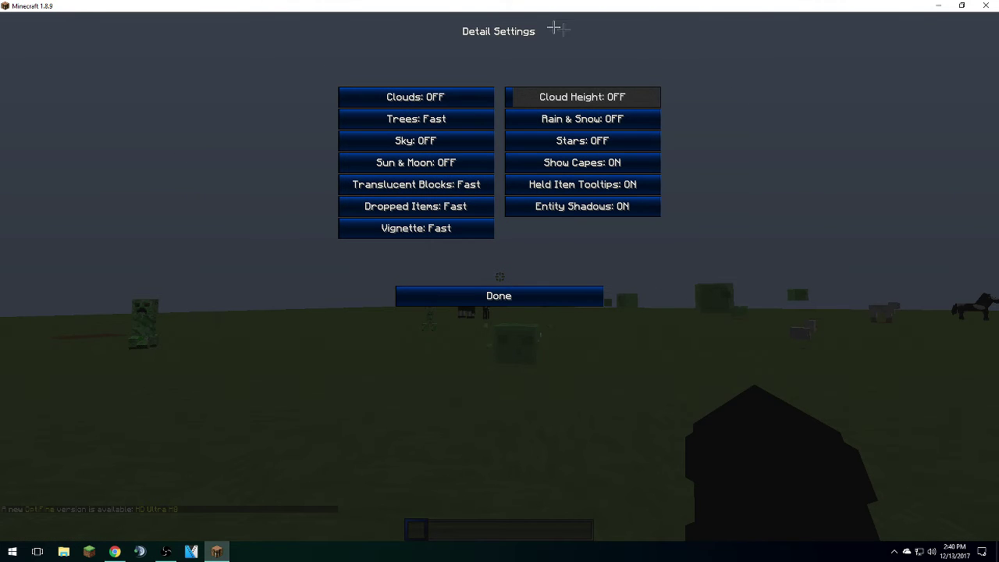
left_click(525, 293)
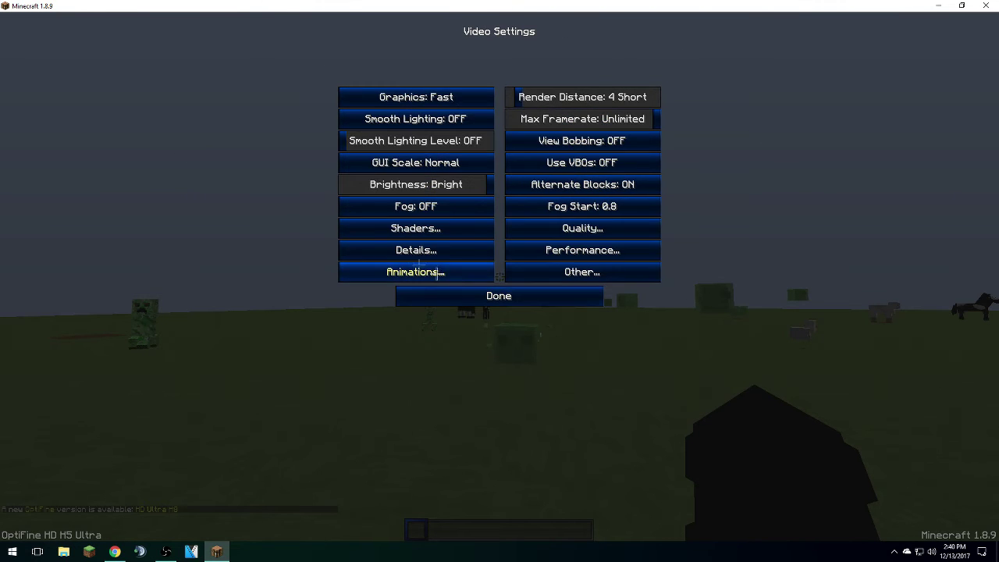
left_click(403, 227)
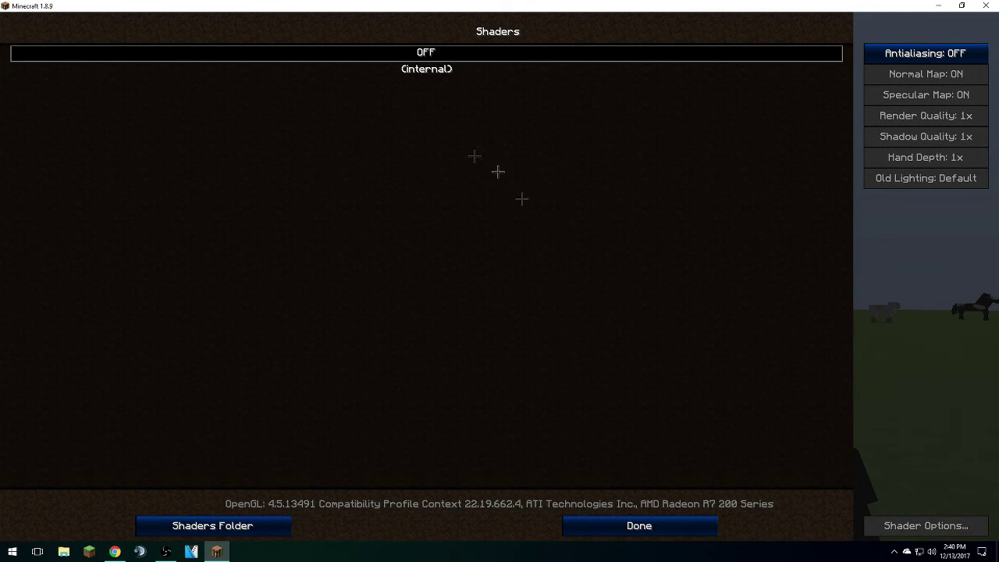
key("Escape")
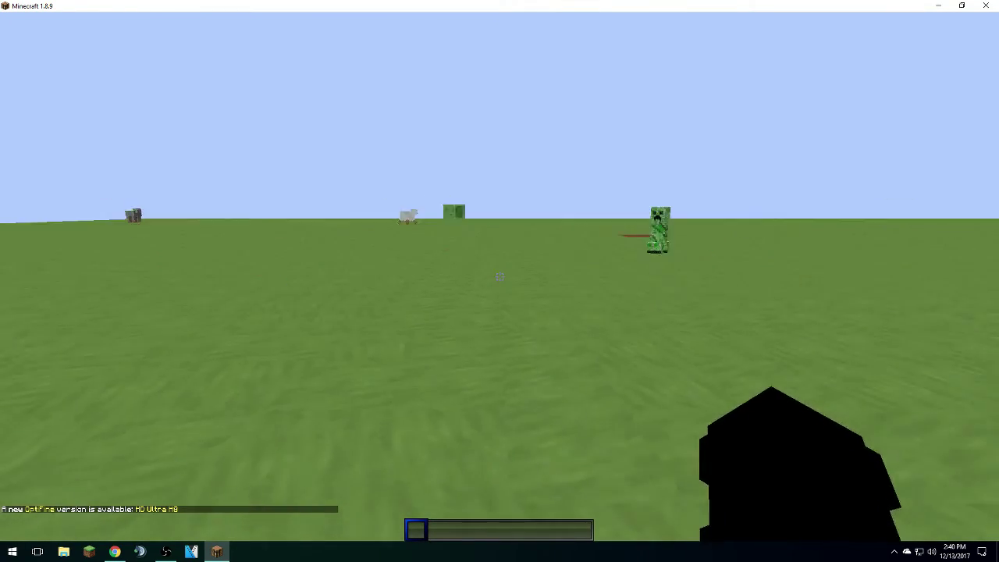
Cycle through the camera perspectives and show and hide the debug overlay to check the frame rate
key("F5")
key("F5")
key("F5")
key("F3")
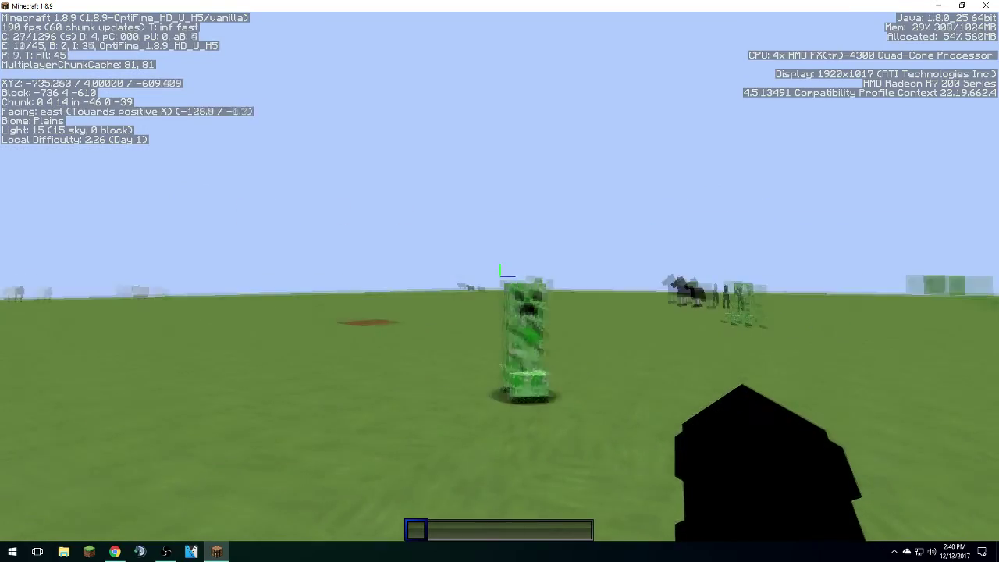
key("F3")
key("F5")
key("F5")
key("F5")
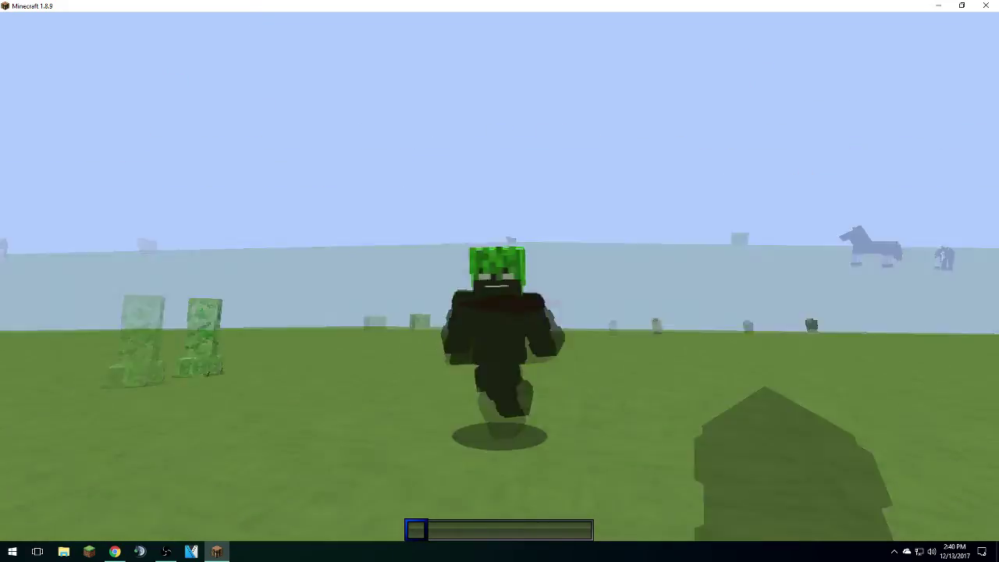
Dig an elongated pit into the grass by breaking the ground blocks
left_click(499, 277)
left_click(500, 276)
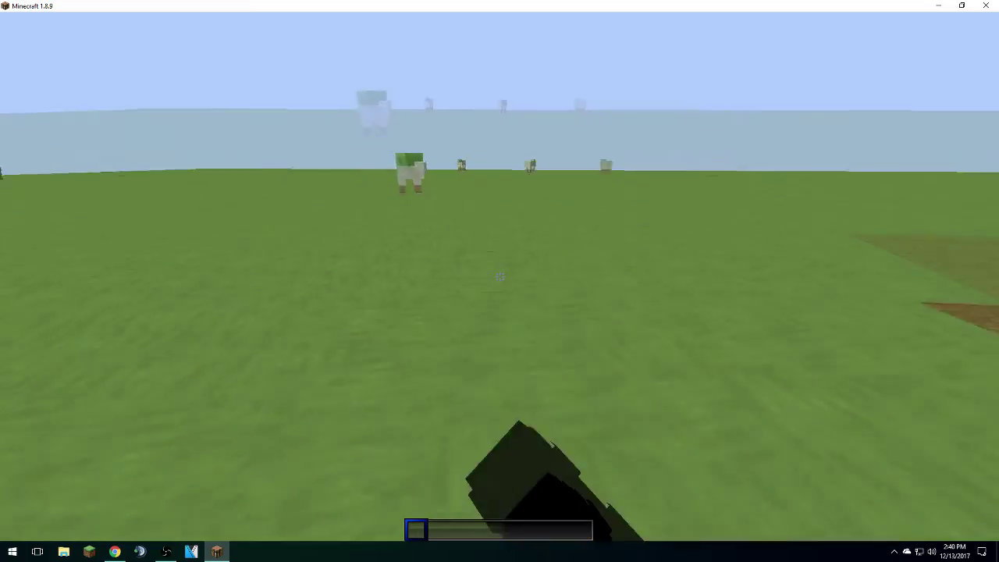
left_click(499, 277)
left_click(500, 277)
left_click(500, 277)
left_click(499, 276)
left_click(500, 277)
left_click(500, 276)
left_click(499, 277)
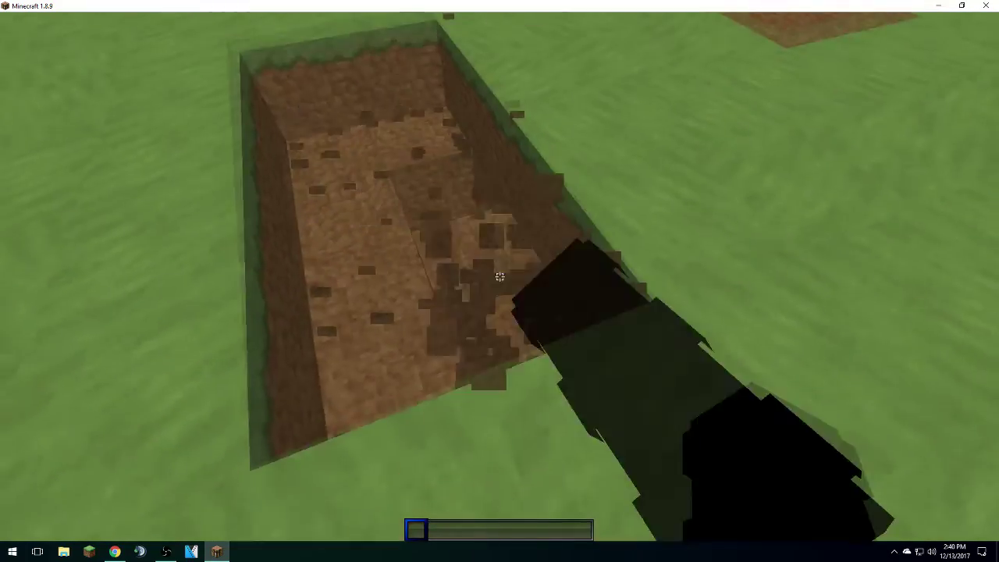
left_click(500, 277)
Pick the Dirt block from the pit and fill most of the hole back in with it
middle_click(500, 276)
right_click(499, 276)
right_click(500, 276)
right_click(500, 276)
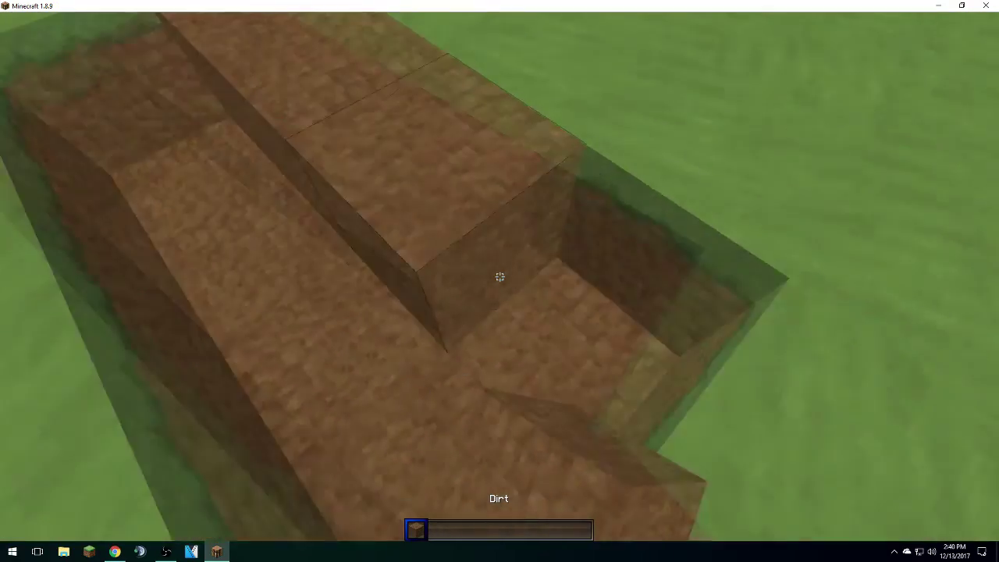
right_click(500, 277)
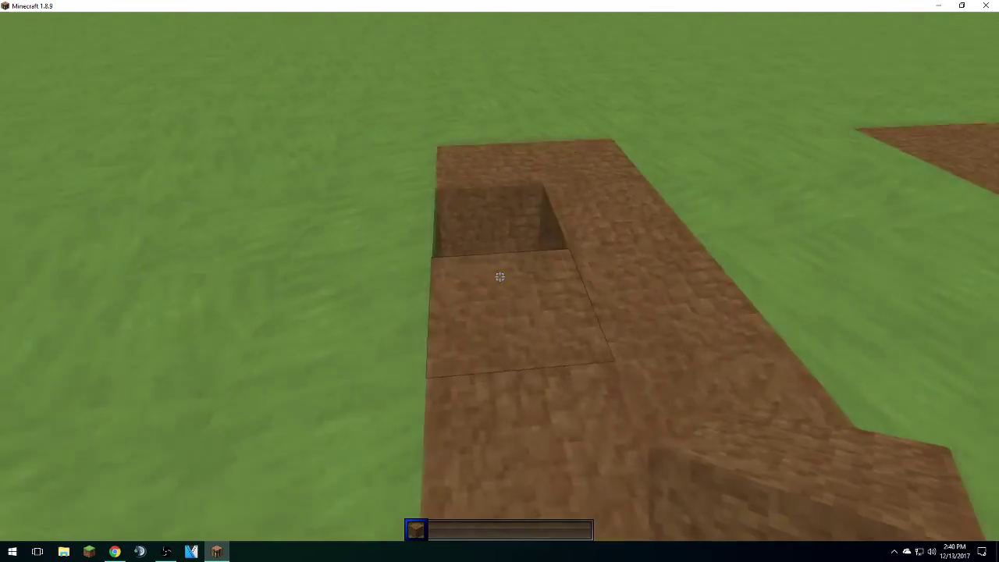
Leave the world for the title screen and quit the game to the desktop
key("e")
key("e")
key("Escape")
left_click(578, 264)
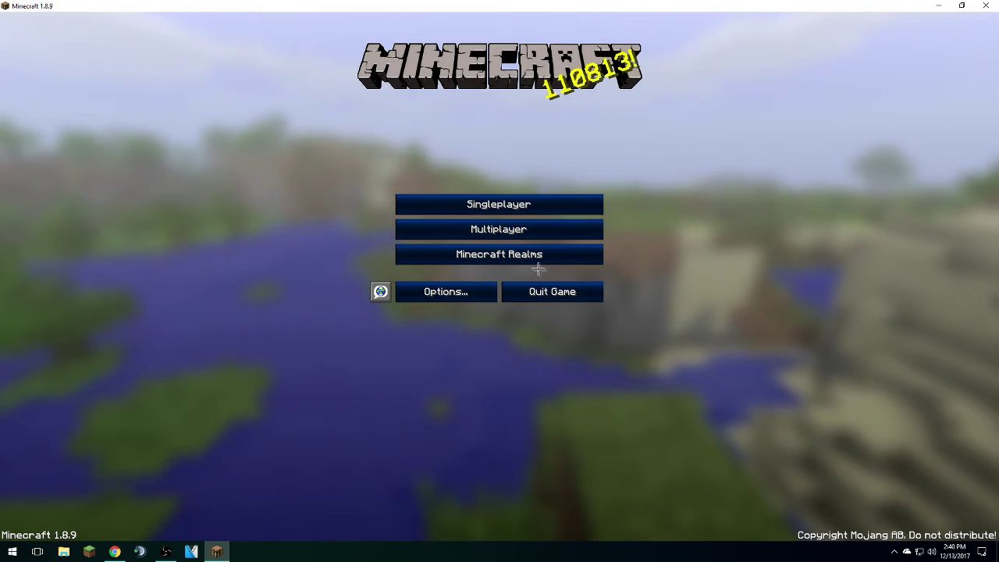
left_click(549, 290)
left_click_drag(544, 326, 609, 102)
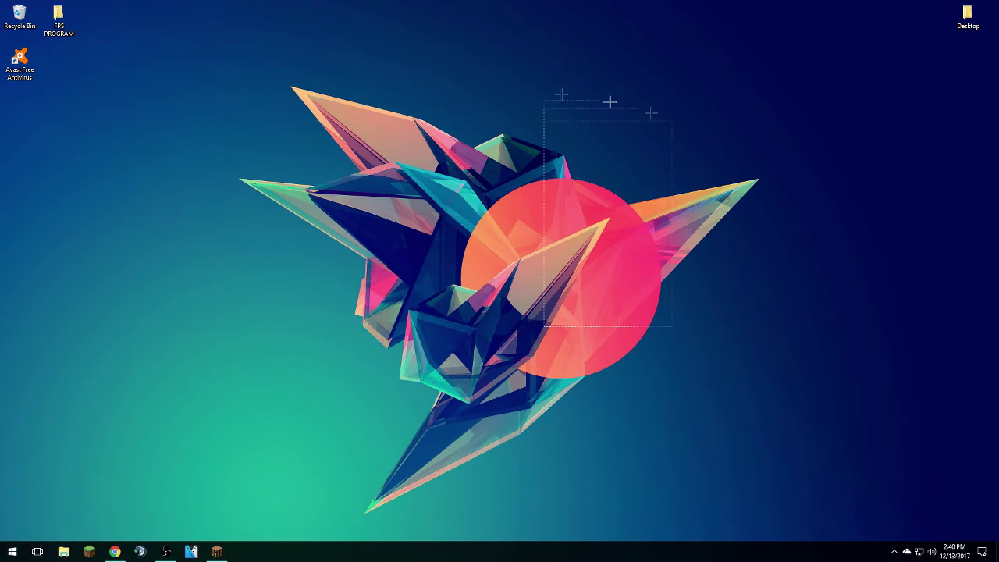
Open the Desktop folder and look through its files down to the end of the list
double_click(967, 15)
left_click_drag(549, 288, 309, 172)
scroll(511, 223, "down", 3)
left_click_drag(499, 286, 587, 307)
right_click(587, 307)
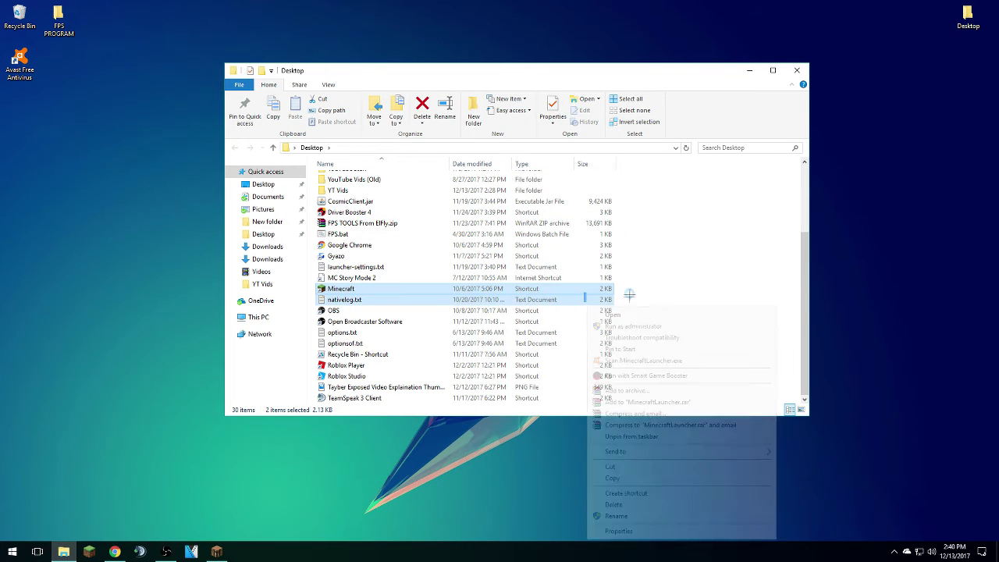
left_click(736, 254)
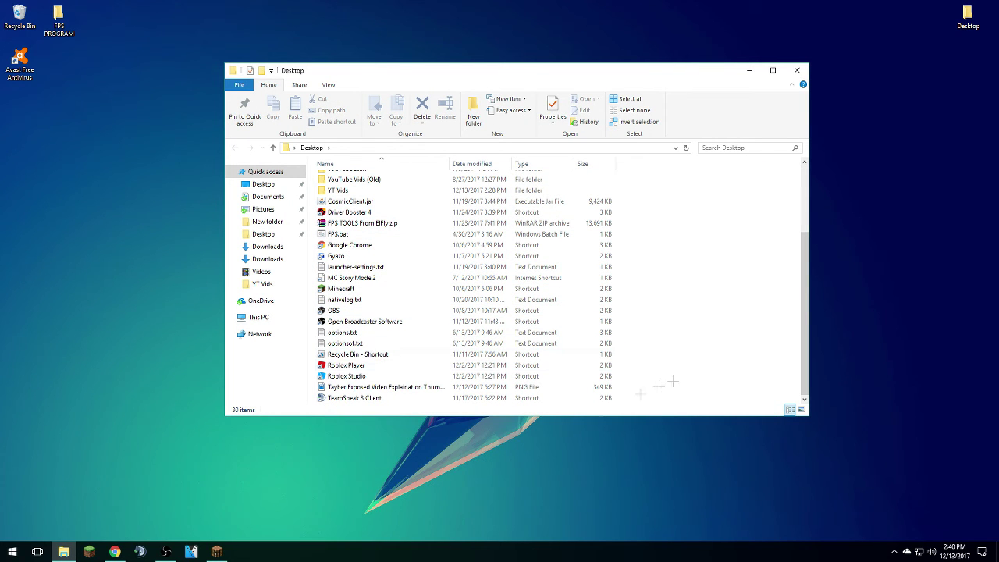
left_click_drag(678, 403, 312, 173)
left_click(763, 297)
scroll(421, 308, "down", 4)
Open the video explanation thumbnail PNG at full size, view it and close the image viewer
double_click(379, 387)
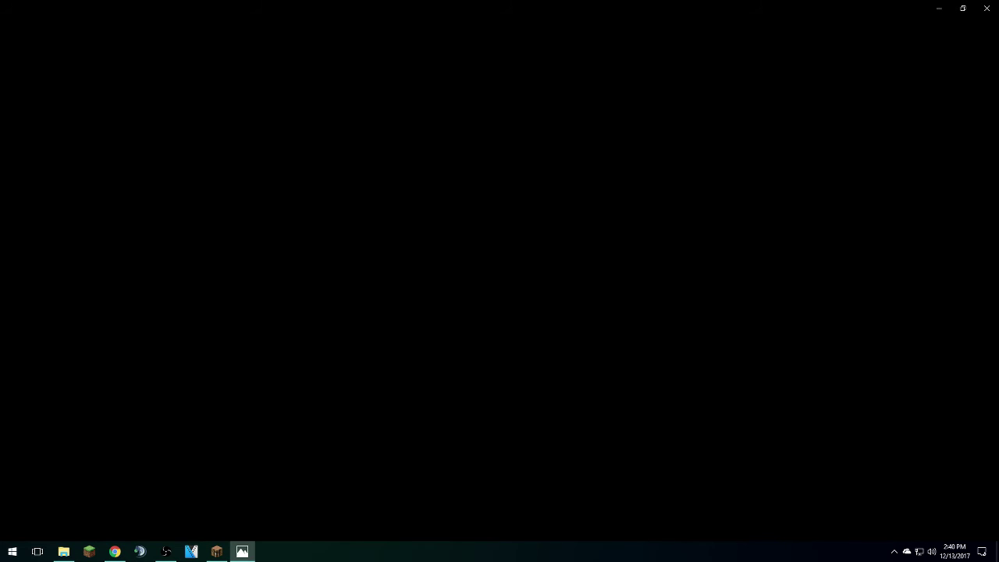
left_click(986, 8)
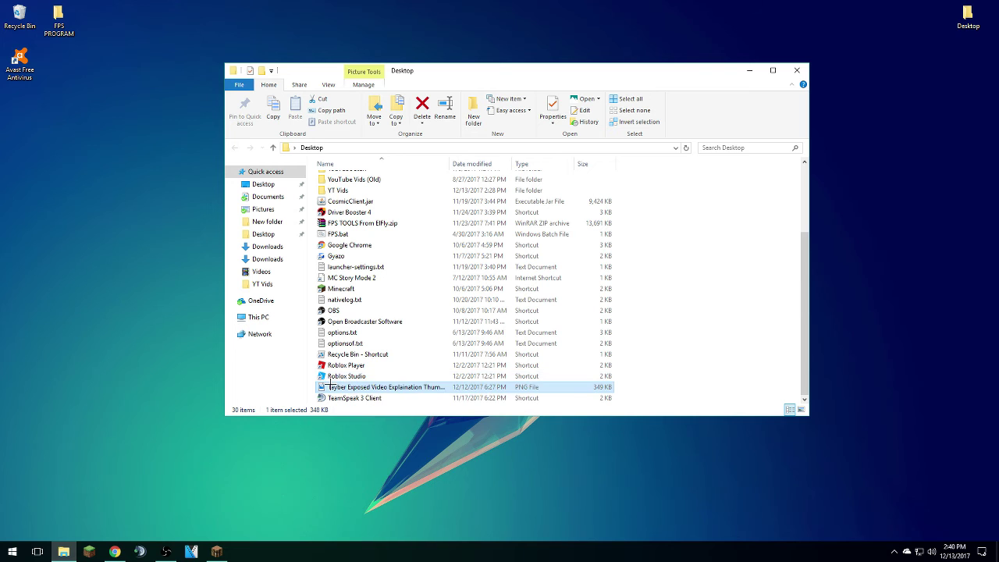
double_click(343, 386)
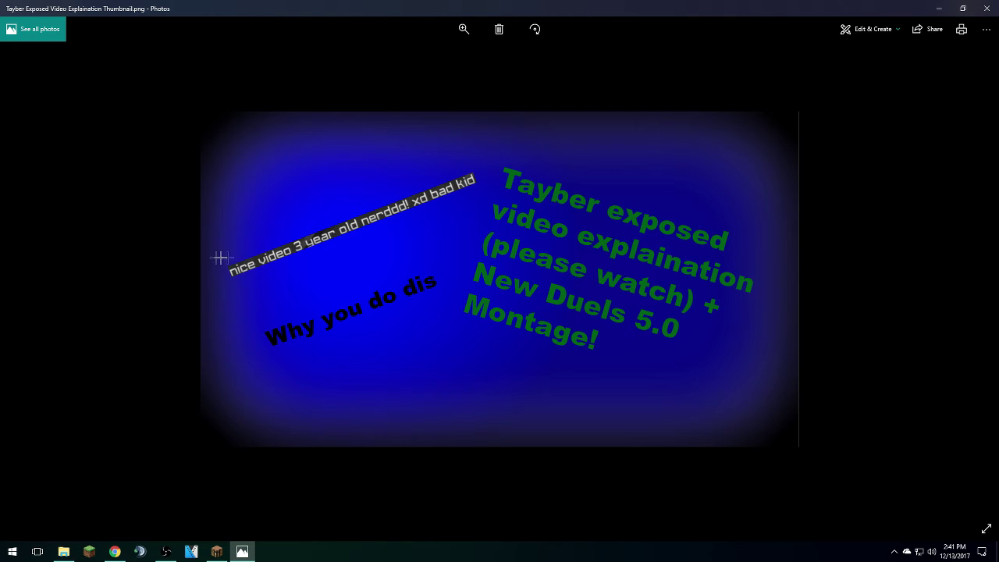
left_click(986, 8)
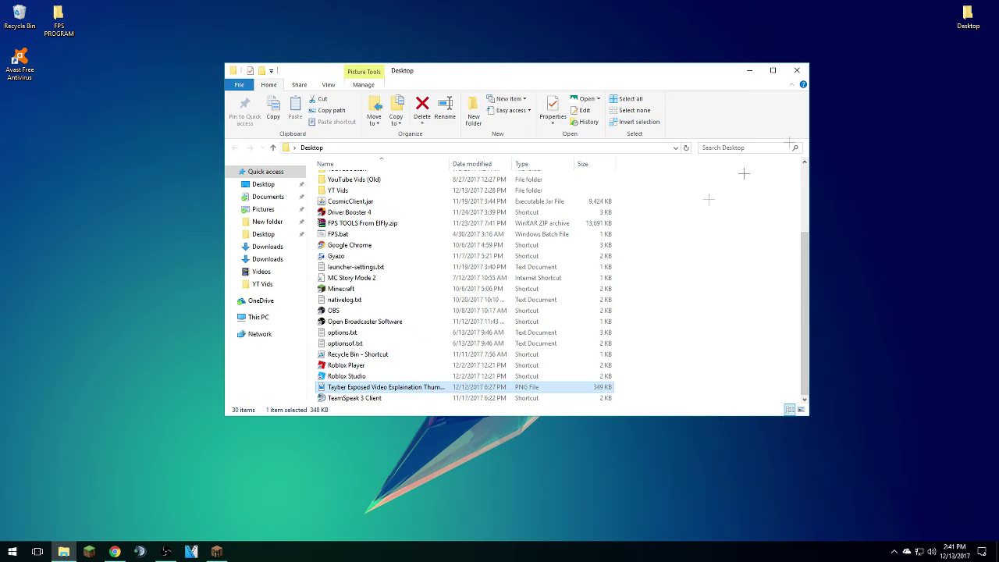
Return to the start of the file list, select the assets folder and close the Desktop folder window
scroll(723, 292, "up", 3)
left_click(391, 179)
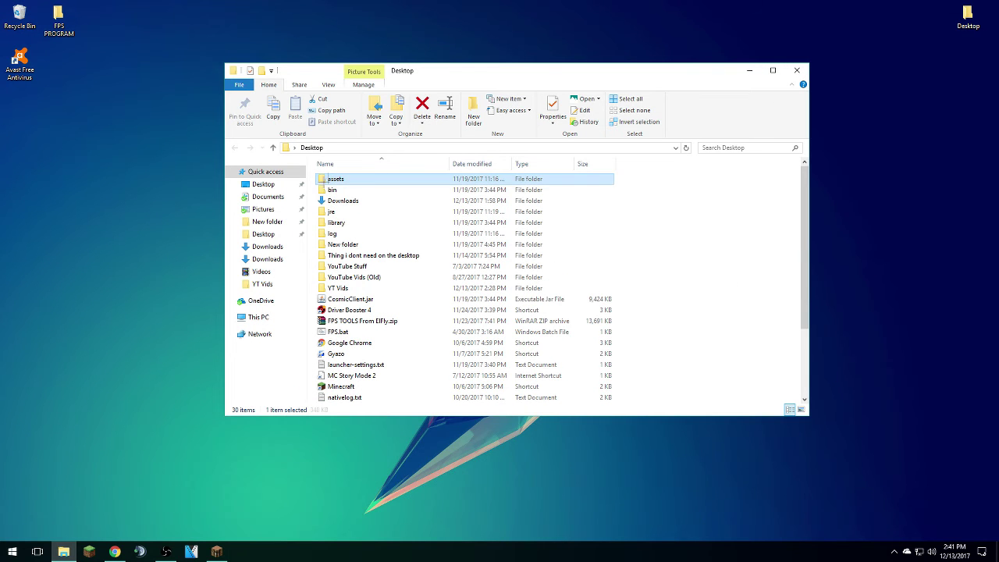
left_click(794, 70)
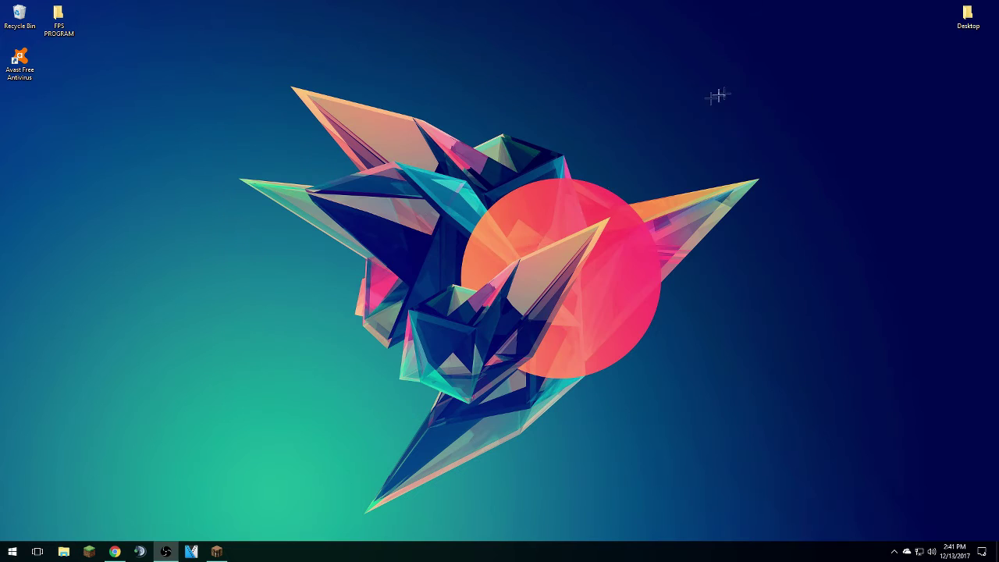
Switch to Chrome and open the bookmarked PicMonkey photo editing site in a new tab
left_click(114, 551)
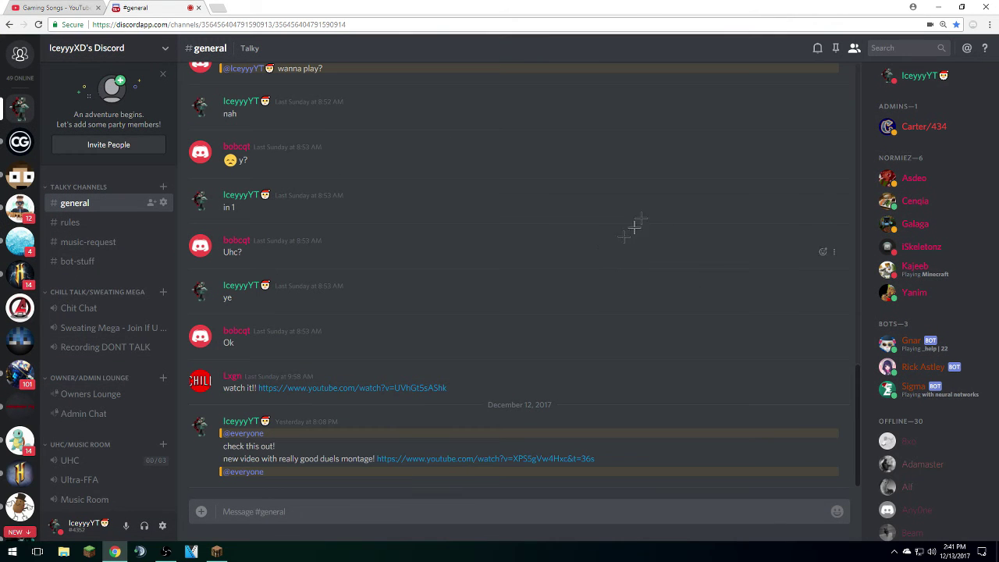
key("ctrl+t")
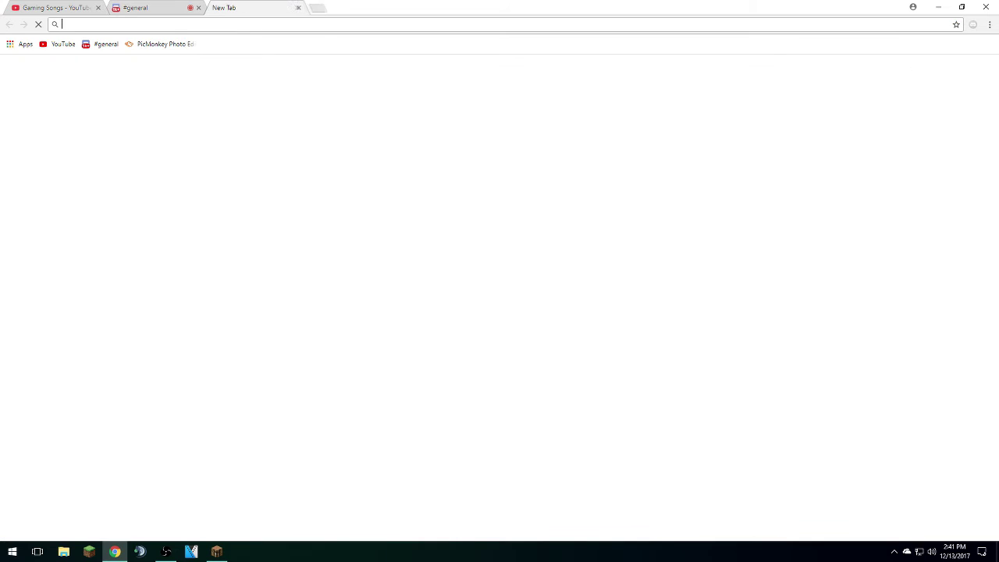
left_click(162, 44)
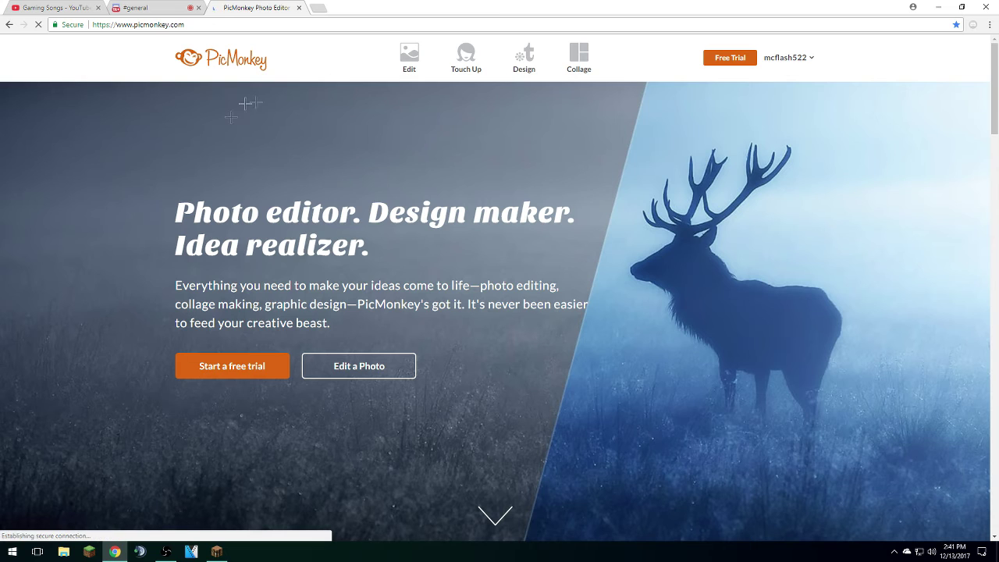
mouse_move(411, 51)
left_click(380, 192)
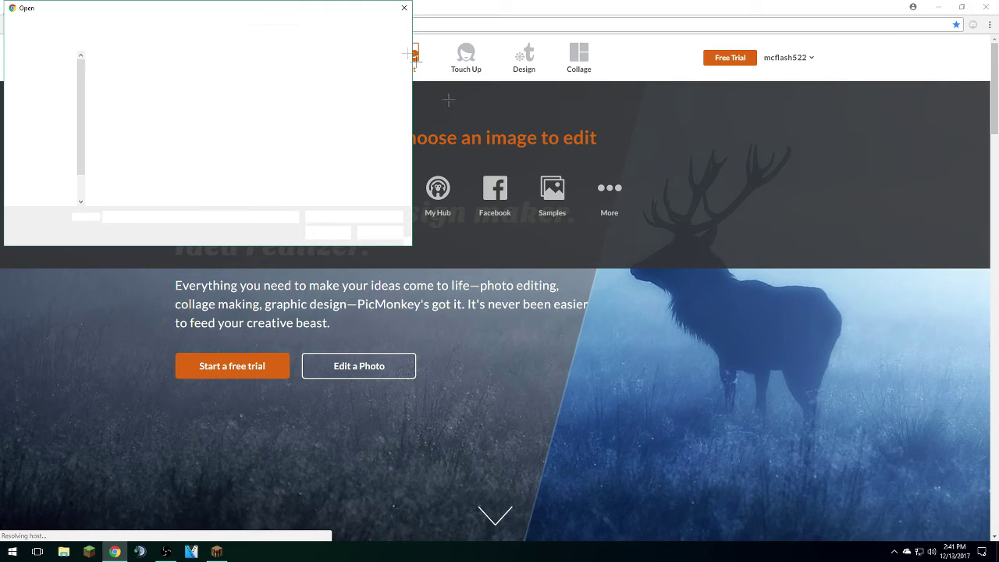
left_click(403, 8)
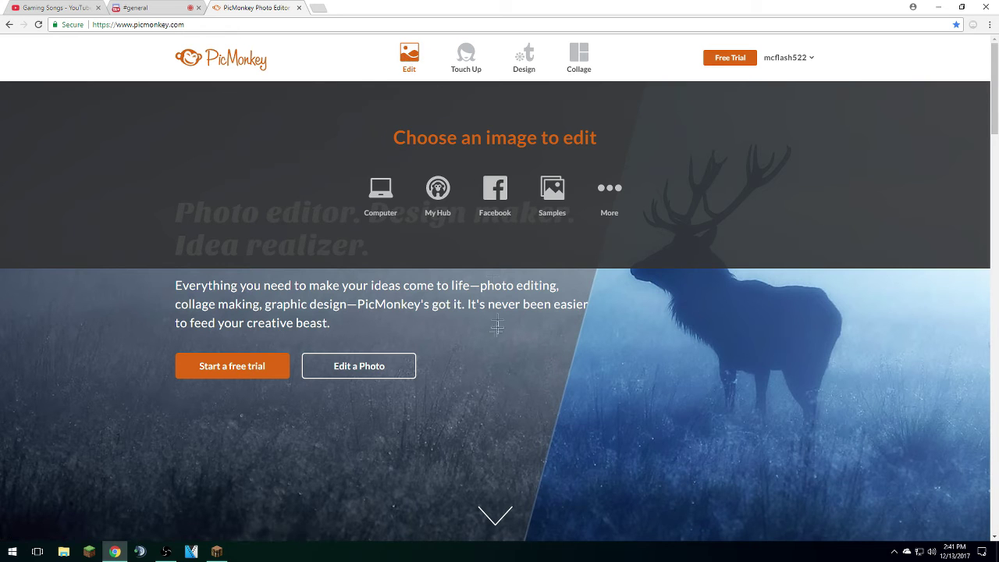
Launch the PicMonkey photo editor from the home page
left_click(351, 374)
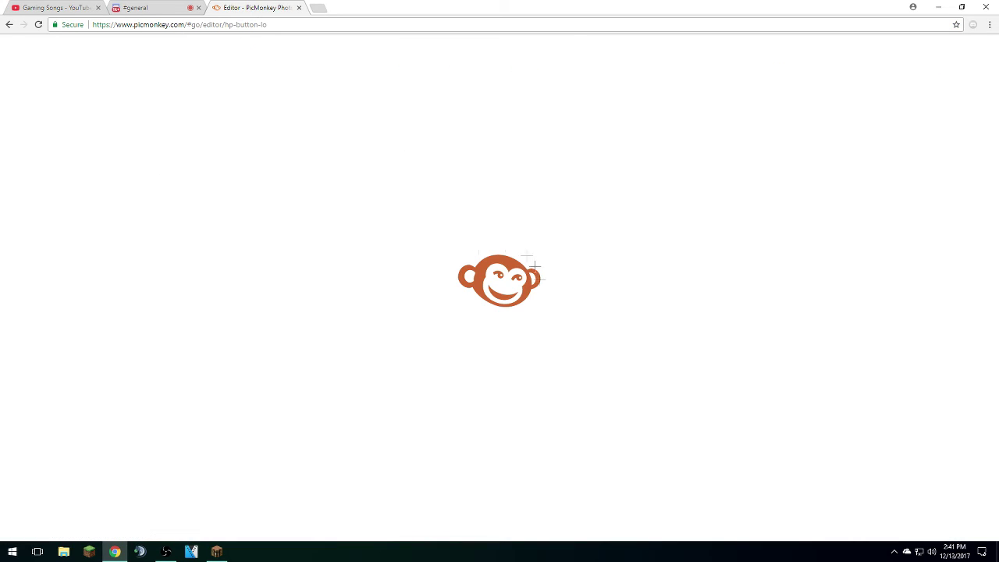
right_click(426, 224)
left_click(535, 273)
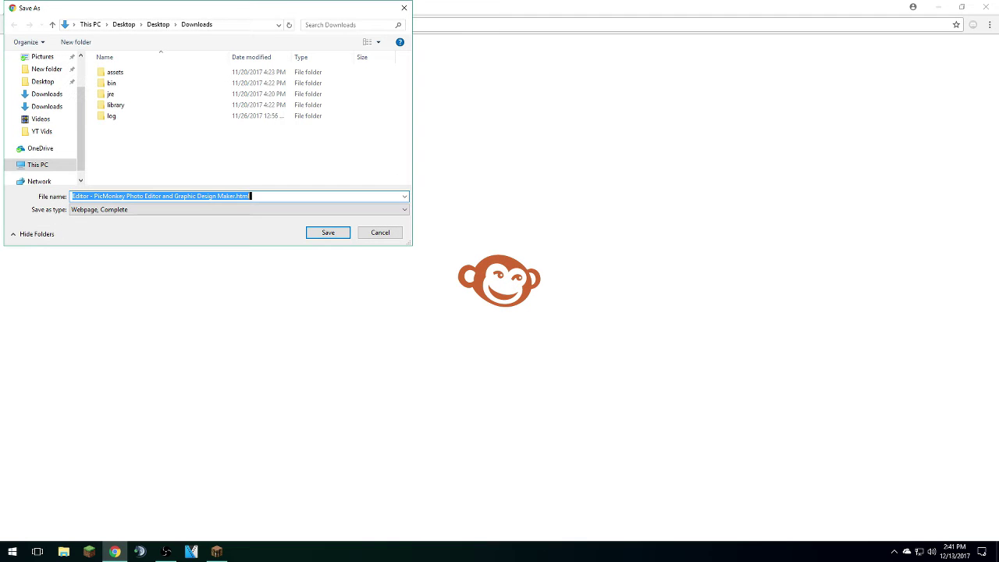
double_click(327, 9)
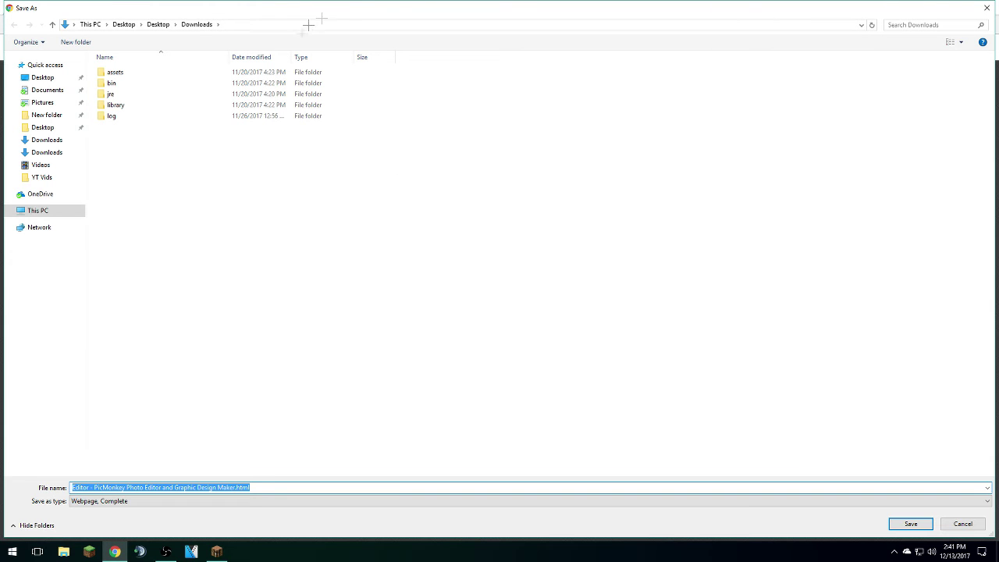
left_click(986, 8)
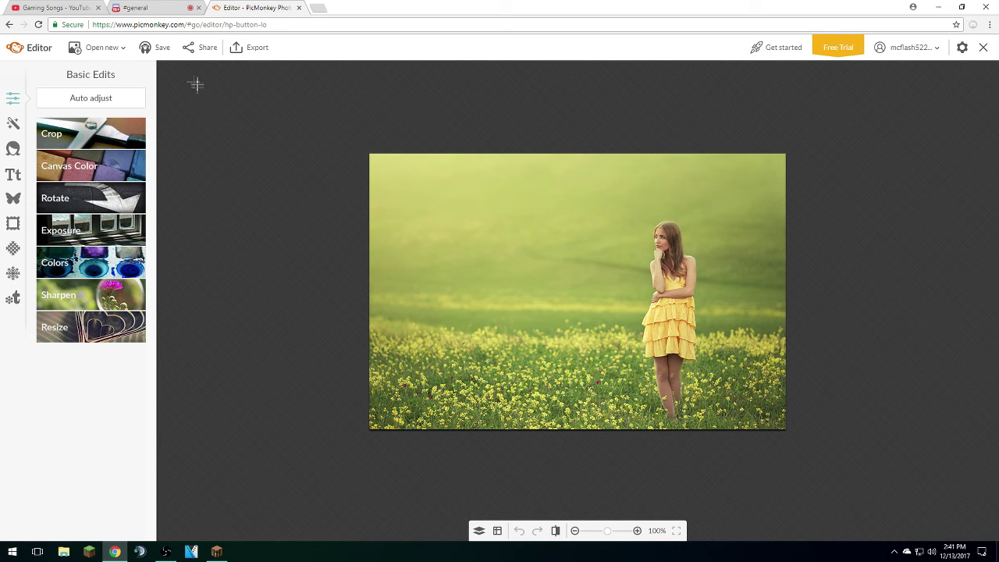
Open the Canvas Color edit, and bring up the templates for a new image filtered by the YouTube thumbnail tag
left_click(91, 166)
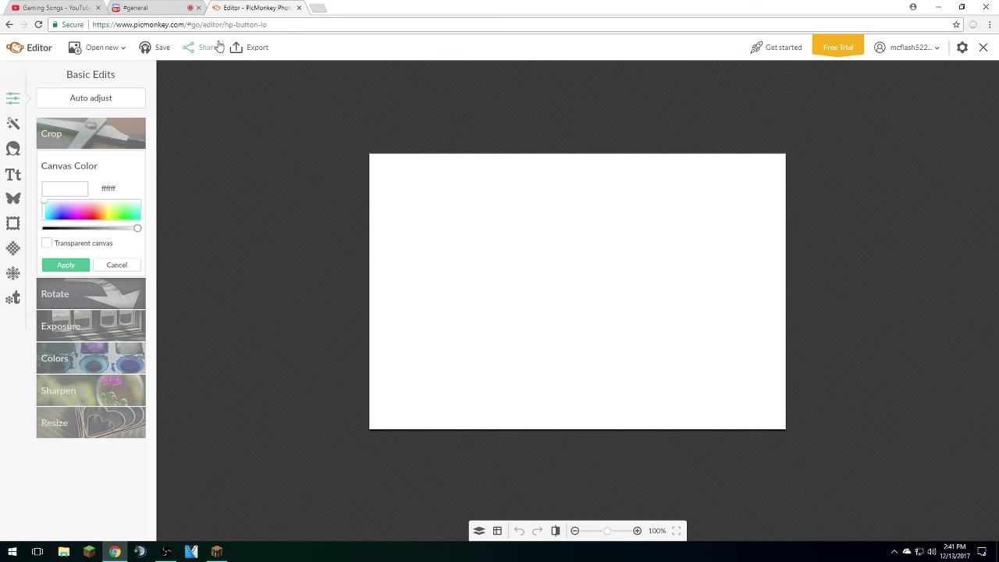
left_click(122, 48)
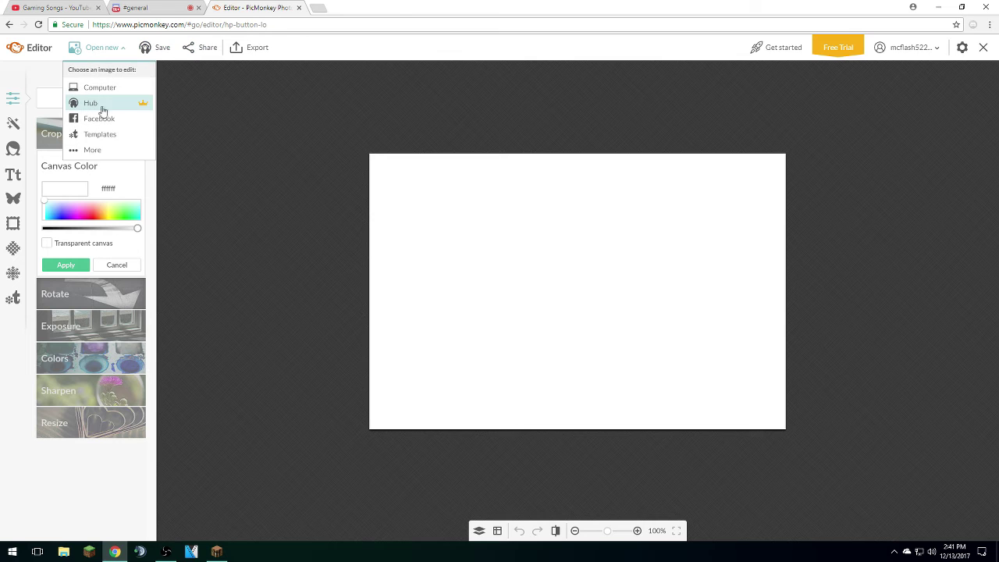
left_click(100, 134)
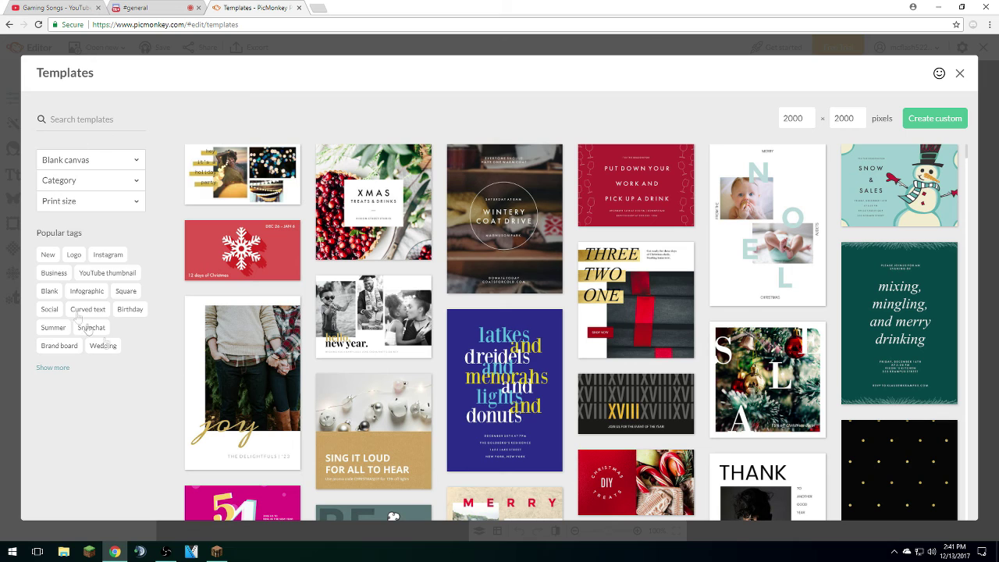
left_click(106, 272)
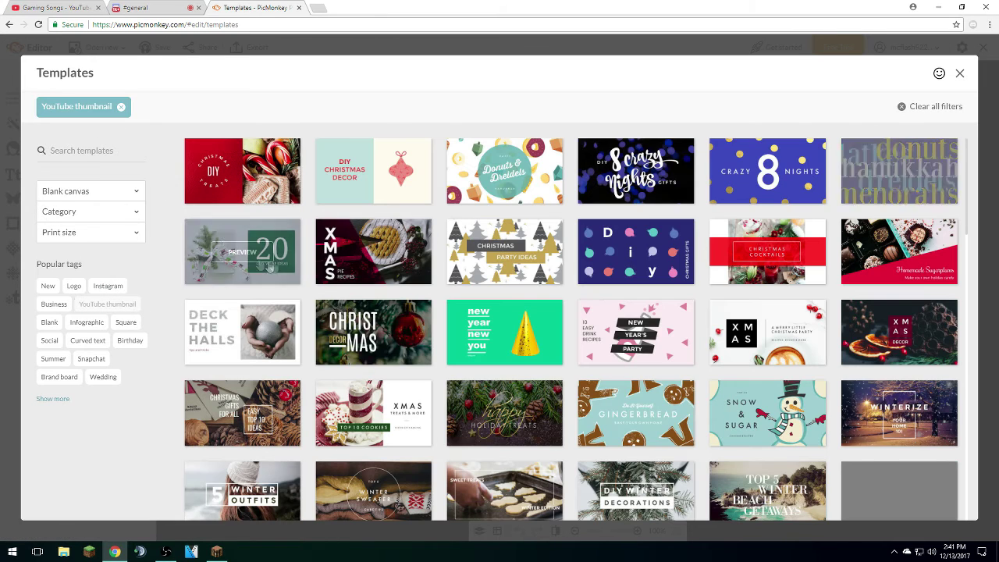